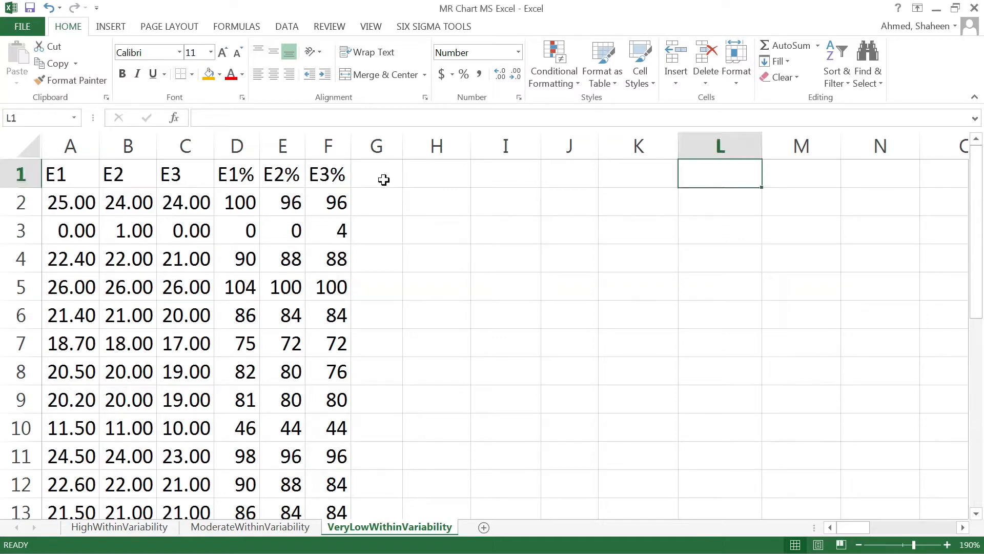
- Type the heading x_bar in cell G1
{"action": "left_click", "coordinate": [385, 179]}
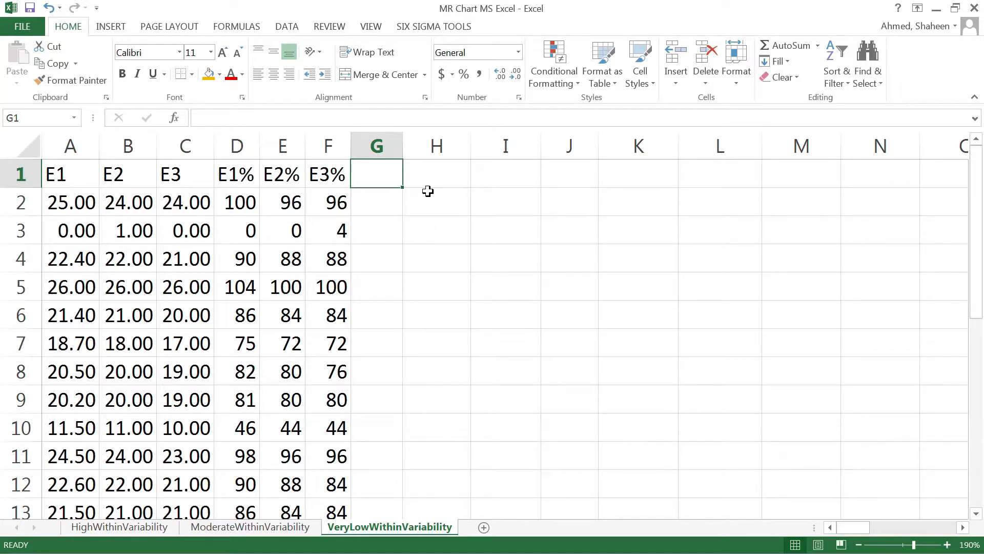
{"action": "left_click", "coordinate": [262, 211]}
{"action": "left_click_drag", "start_coordinate": [251, 208], "coordinate": [332, 207]}
{"action": "left_click", "coordinate": [377, 176]}
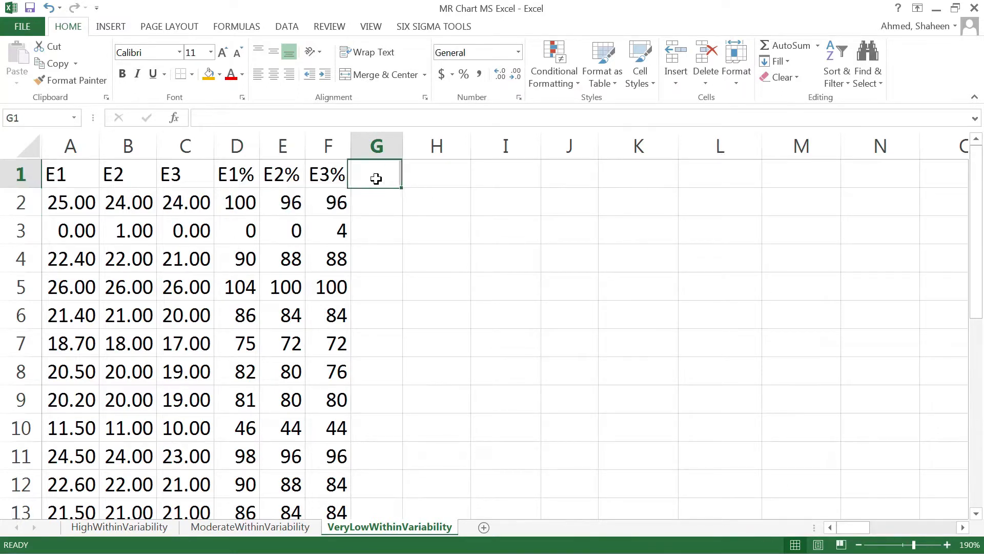
{"action": "left_click", "coordinate": [242, 146]}
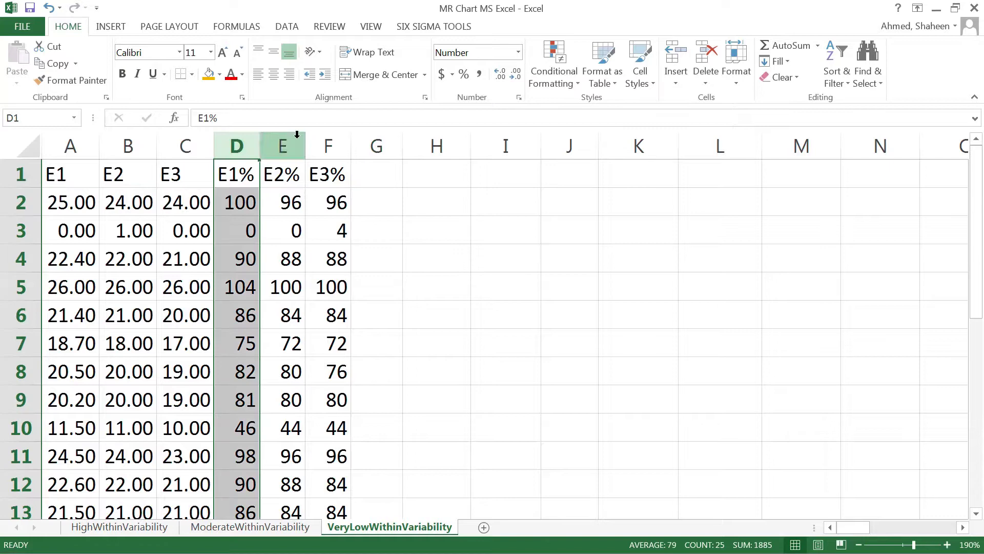
{"action": "left_click", "coordinate": [275, 144]}
{"action": "left_click", "coordinate": [243, 144]}
{"action": "left_click", "coordinate": [282, 145]}
{"action": "left_click", "coordinate": [328, 146]}
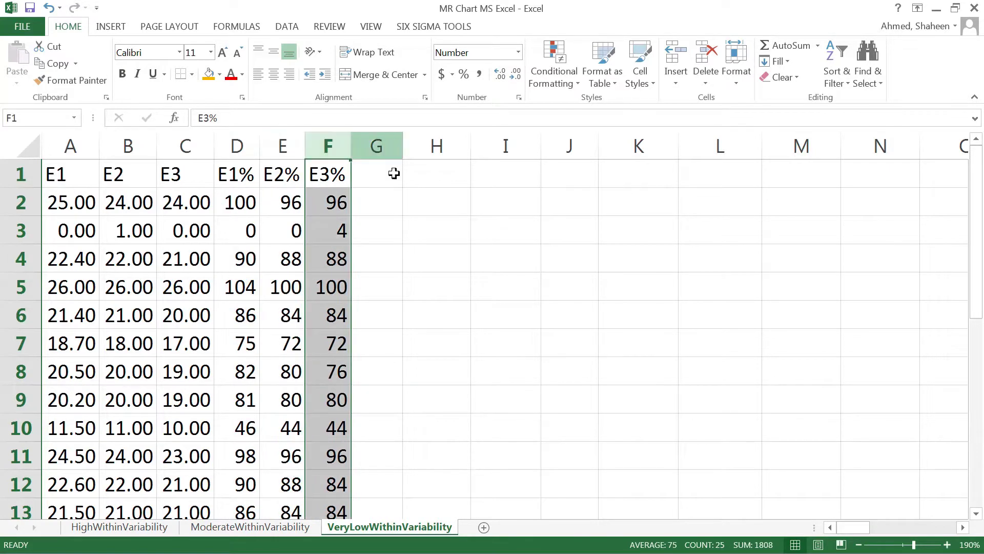
{"action": "left_click", "coordinate": [377, 174]}
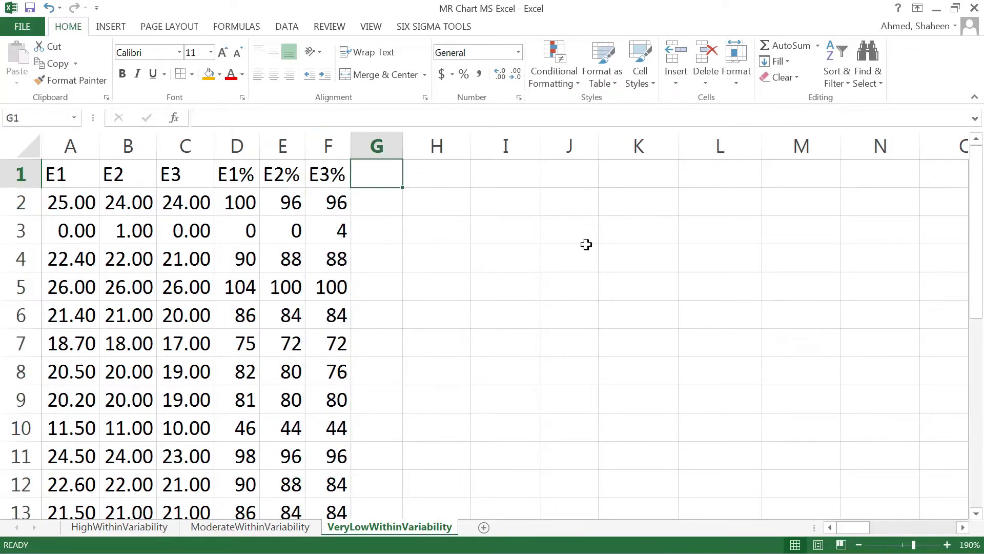
{"action": "type", "text": "x"}
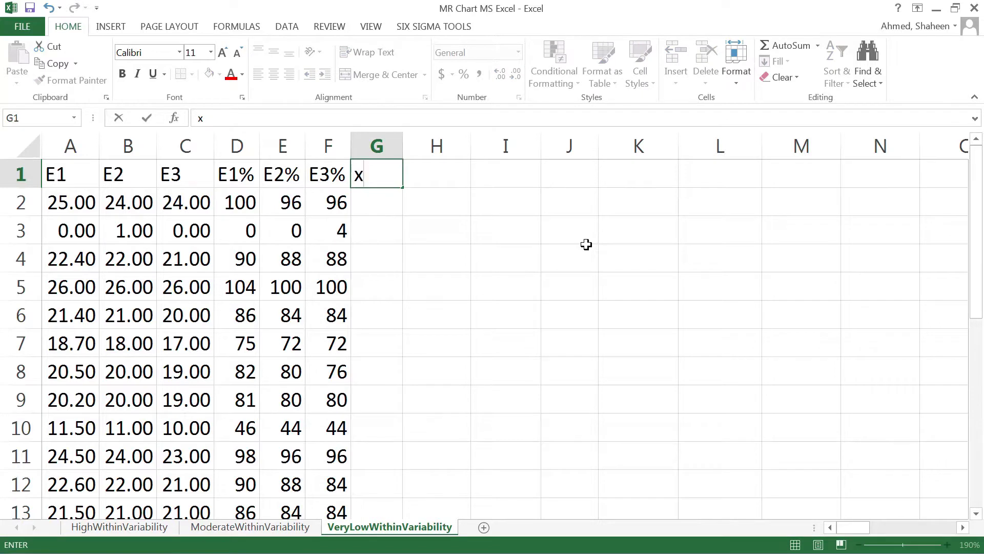
{"action": "type", "text": "_bar"}
{"action": "key", "text": "Return"}
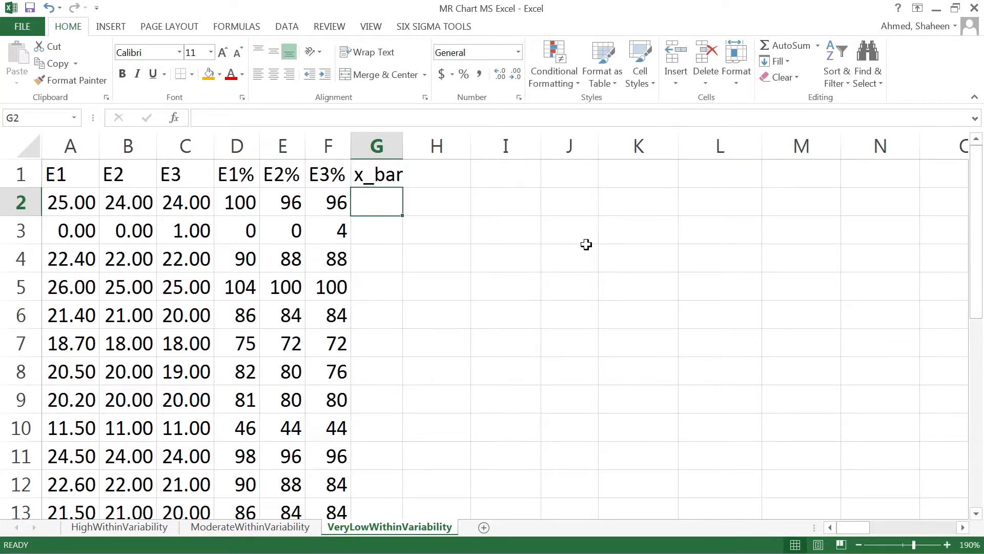
- Enter =AVERAGE(D2:F2) in G2 to average row 2's three scores, giving 97
{"action": "left_click", "coordinate": [195, 201]}
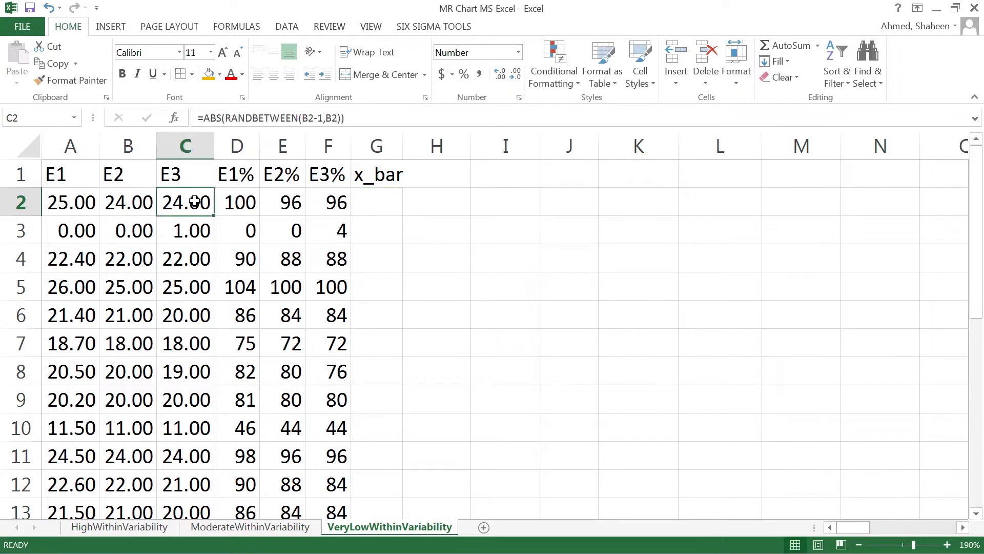
{"action": "left_click", "coordinate": [372, 205]}
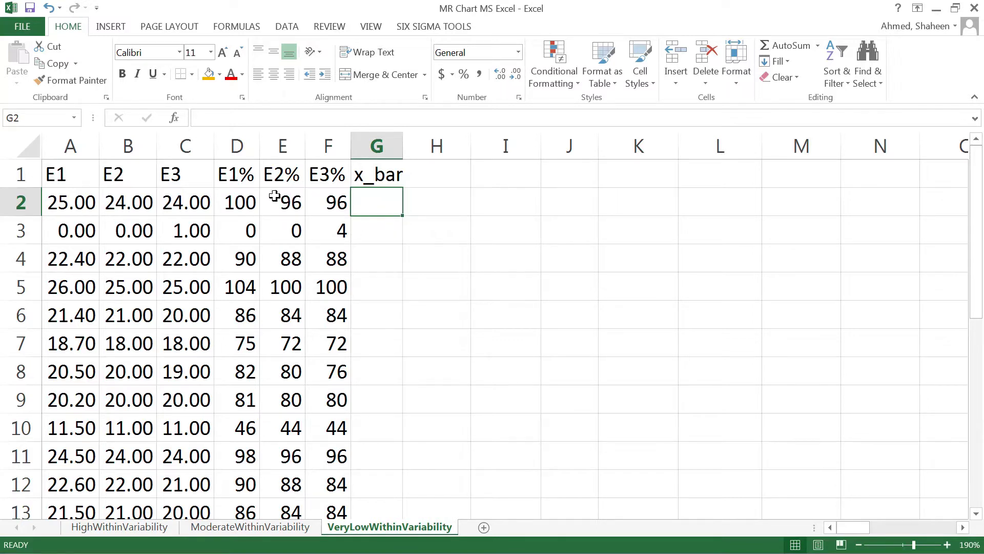
{"action": "left_click", "coordinate": [235, 149]}
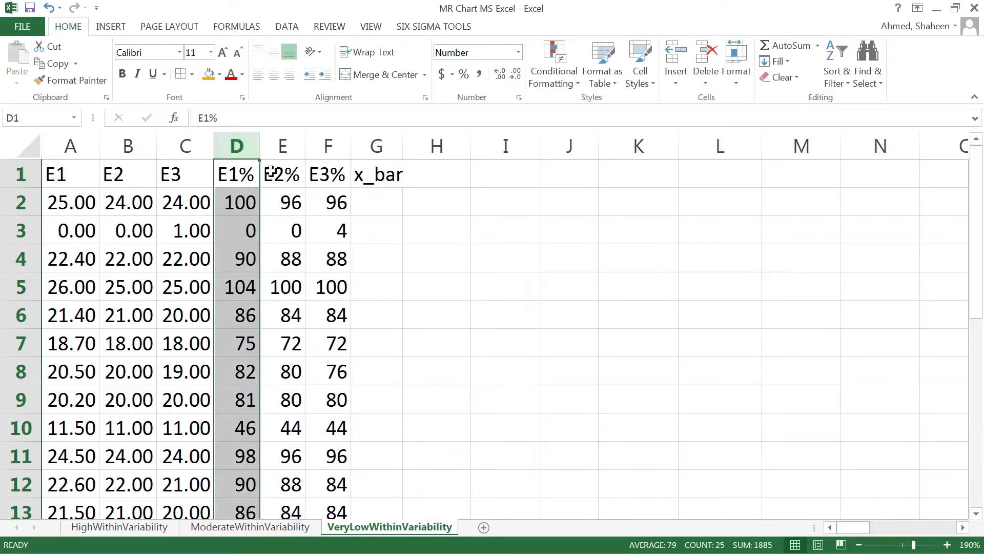
{"action": "left_click", "coordinate": [375, 201]}
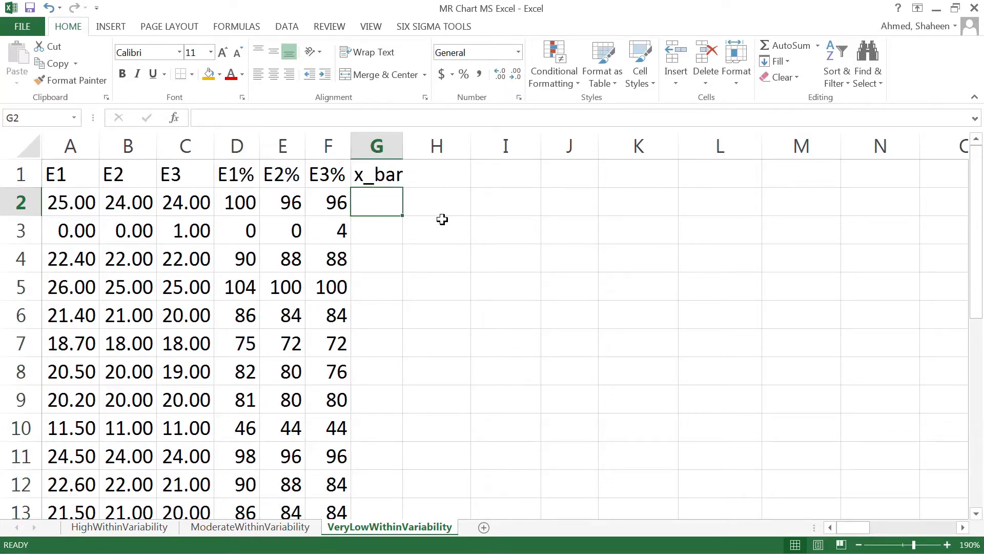
{"action": "type", "text": "=ave"}
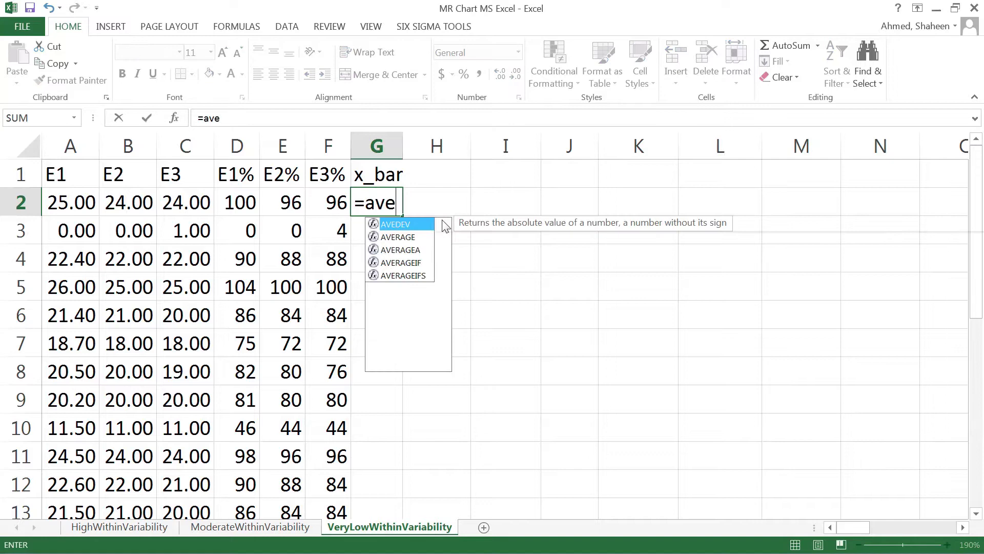
{"action": "type", "text": "rage("}
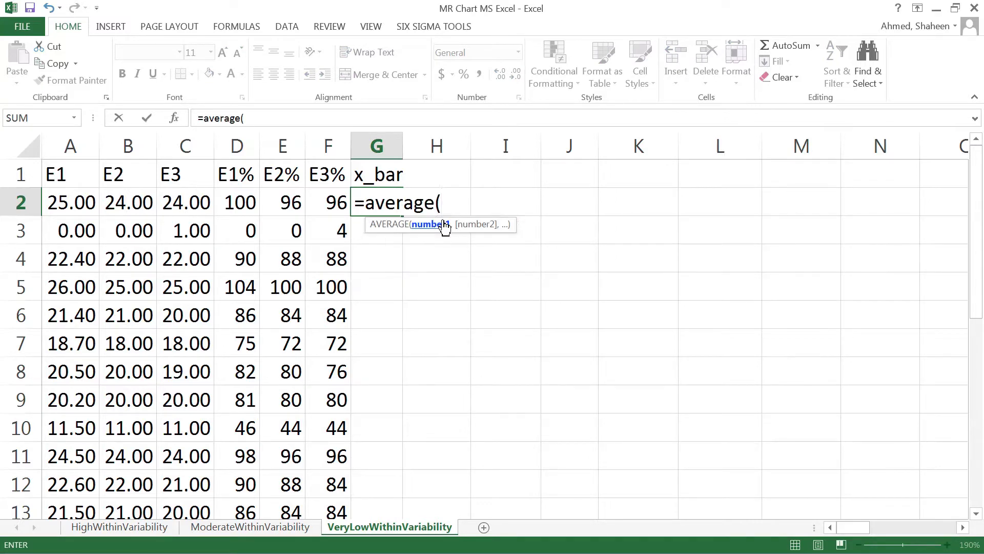
{"action": "left_click_drag", "start_coordinate": [247, 205], "coordinate": [323, 202]}
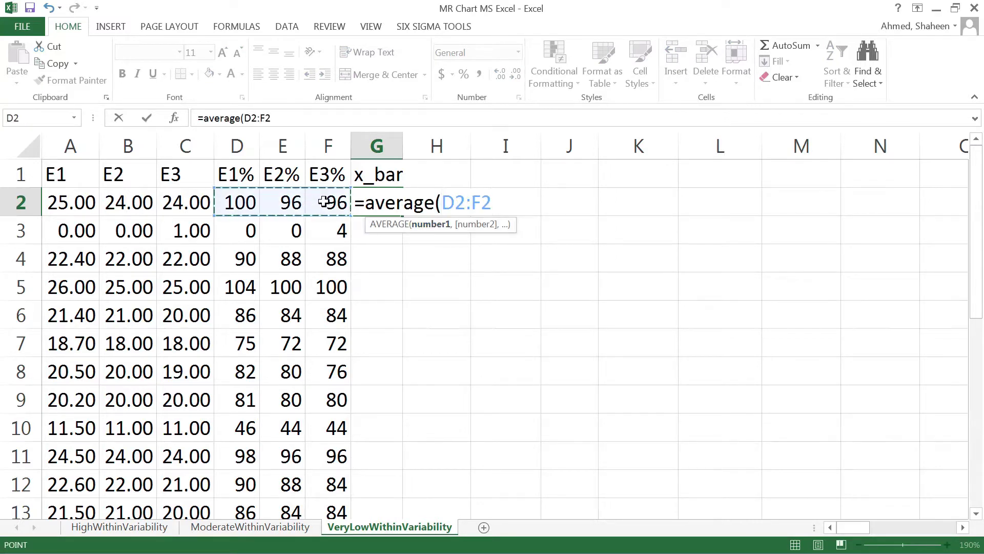
{"action": "key", "text": "Return"}
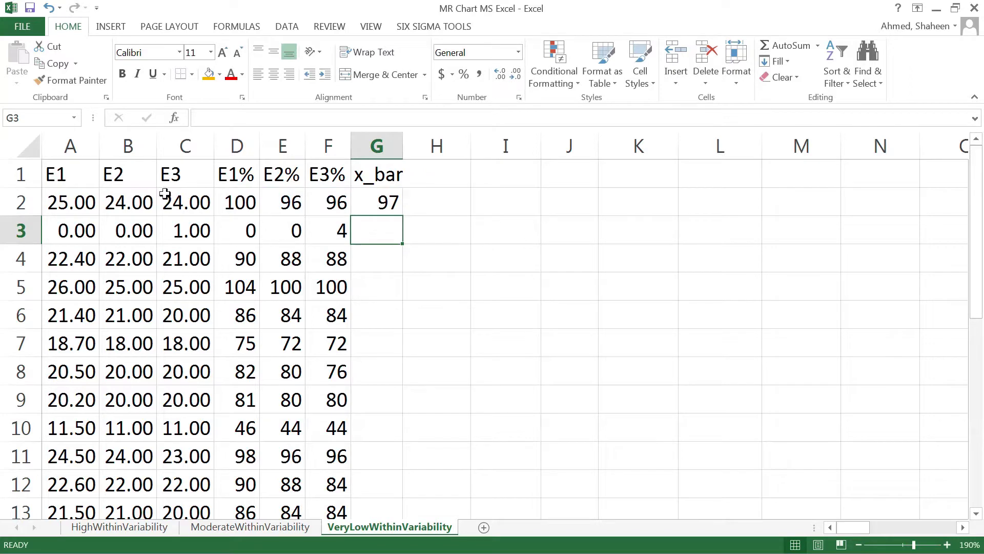
- Copy the E3 column and paste it back over itself as values
{"action": "left_click", "coordinate": [189, 143]}
{"action": "key", "text": "ctrl+c"}
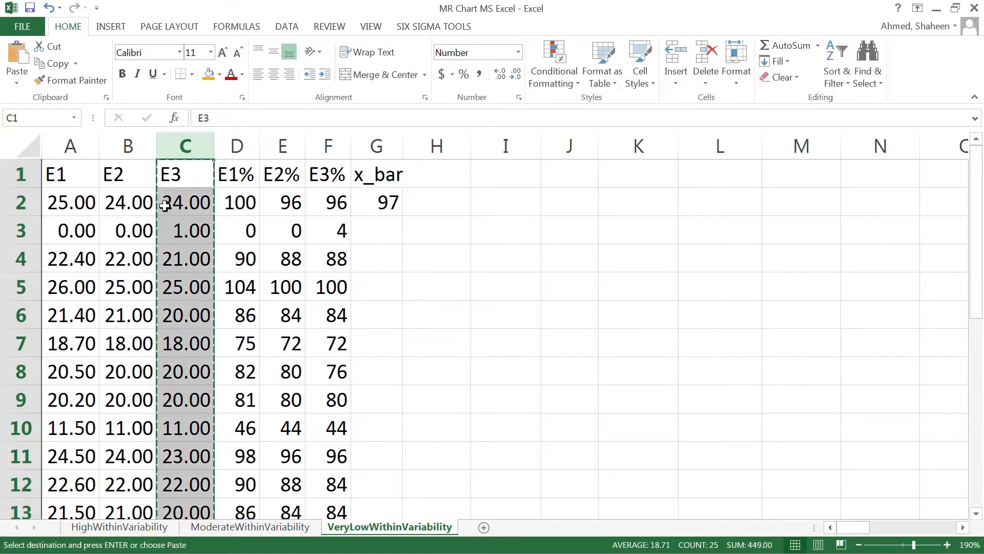
{"action": "left_click", "coordinate": [193, 174]}
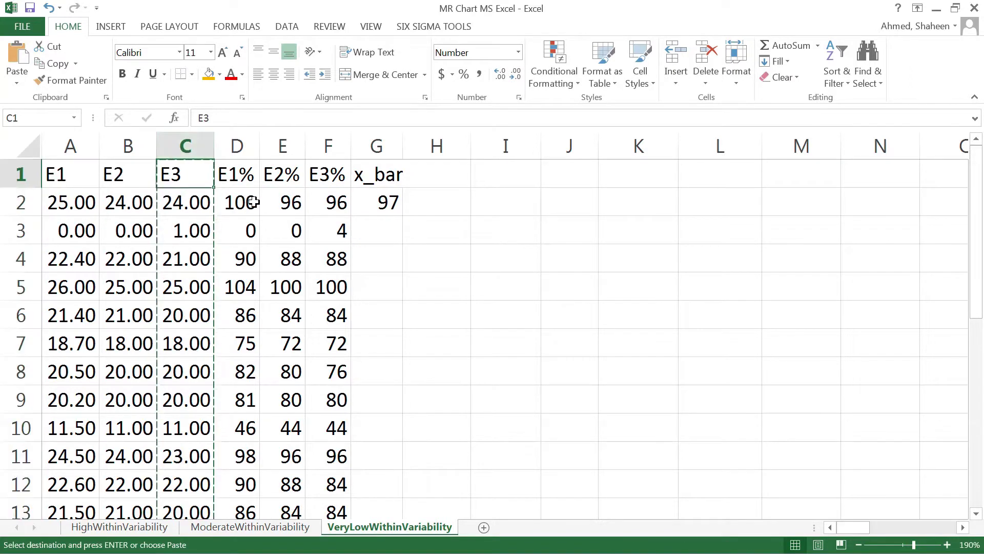
{"action": "right_click", "coordinate": [191, 176]}
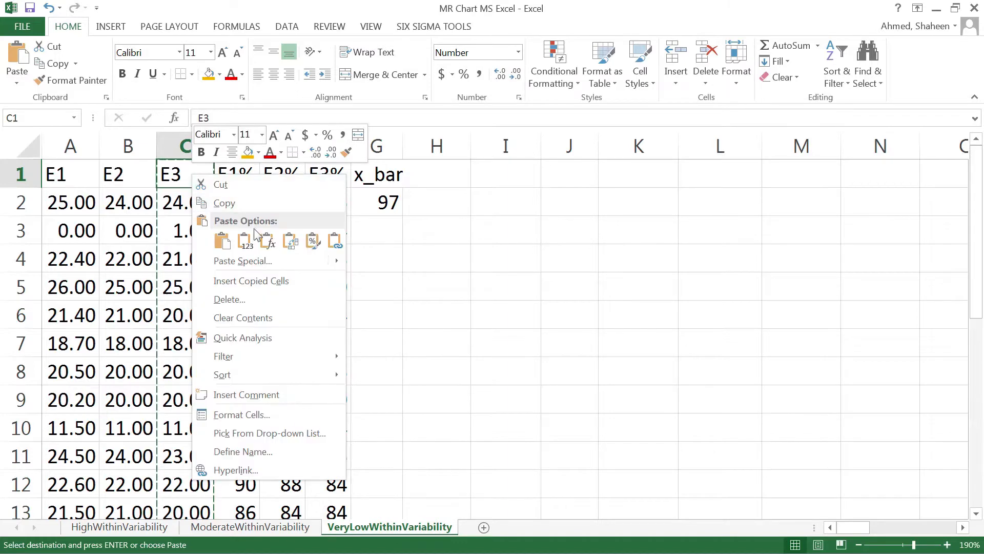
{"action": "left_click", "coordinate": [245, 240]}
{"action": "right_click", "coordinate": [190, 187]}
{"action": "left_click", "coordinate": [269, 197]}
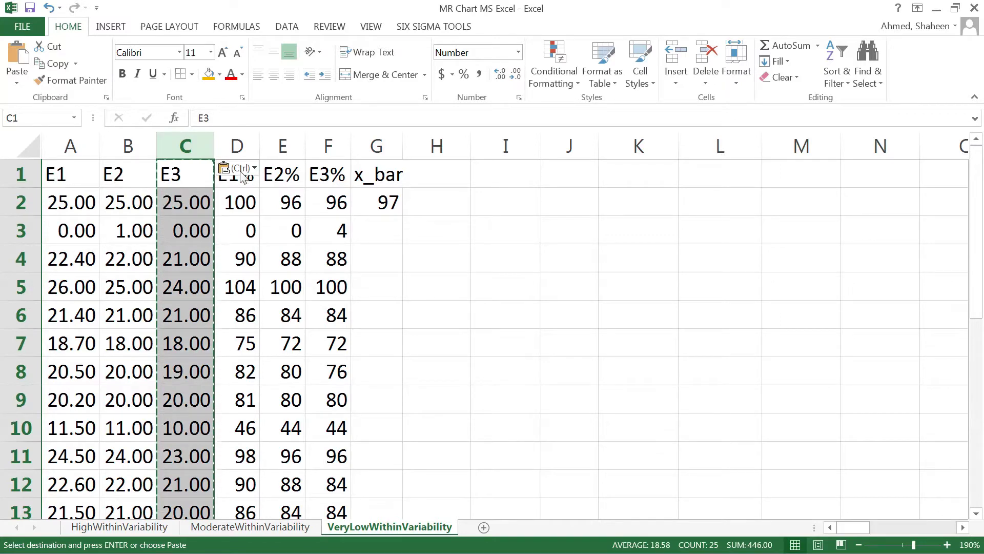
- Copy the E2 and E3 columns, paste them in place as values only, and spot-check the fixed scores
{"action": "left_click_drag", "start_coordinate": [126, 146], "coordinate": [180, 146]}
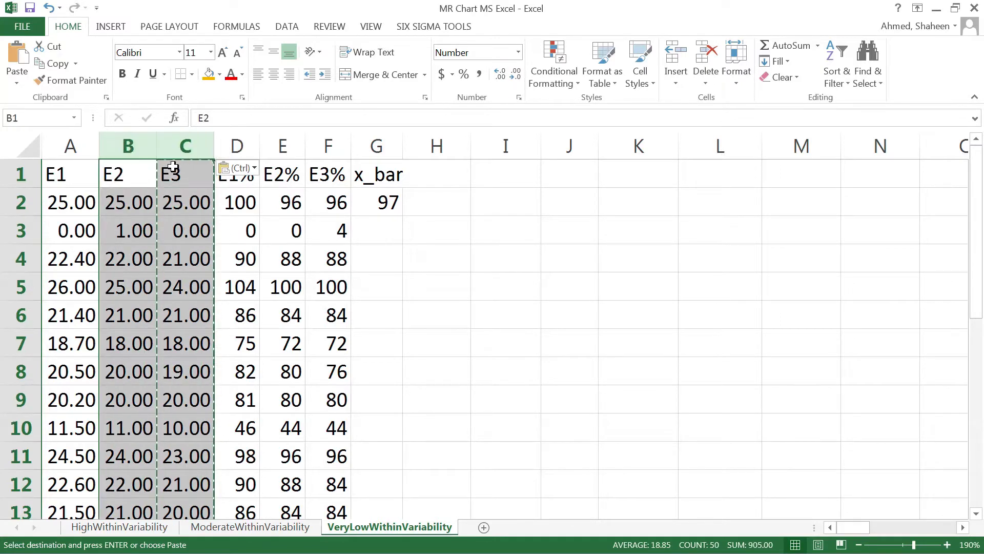
{"action": "key", "text": "ctrl+c"}
{"action": "left_click", "coordinate": [125, 172]}
{"action": "key", "text": "ctrl+v"}
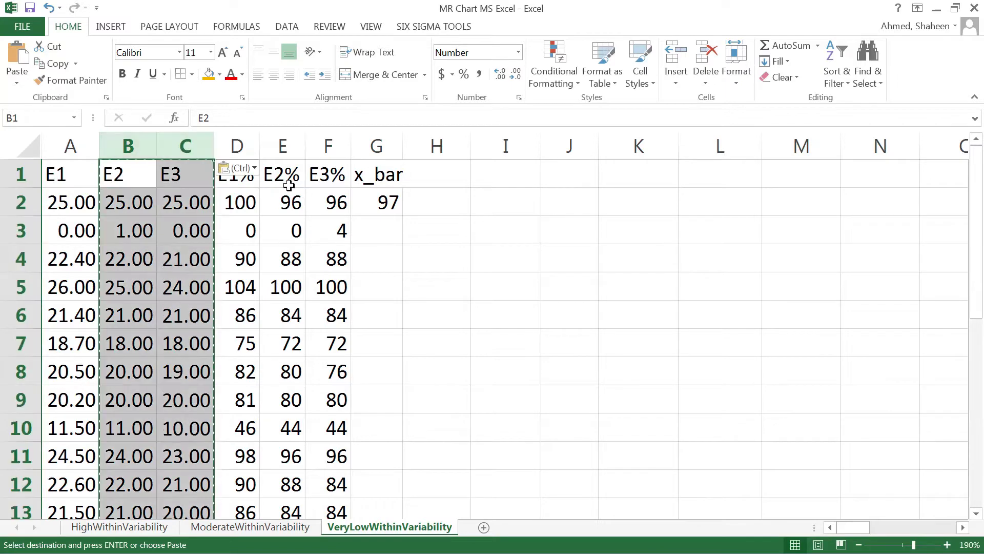
{"action": "left_click", "coordinate": [253, 168]}
{"action": "left_click", "coordinate": [254, 265]}
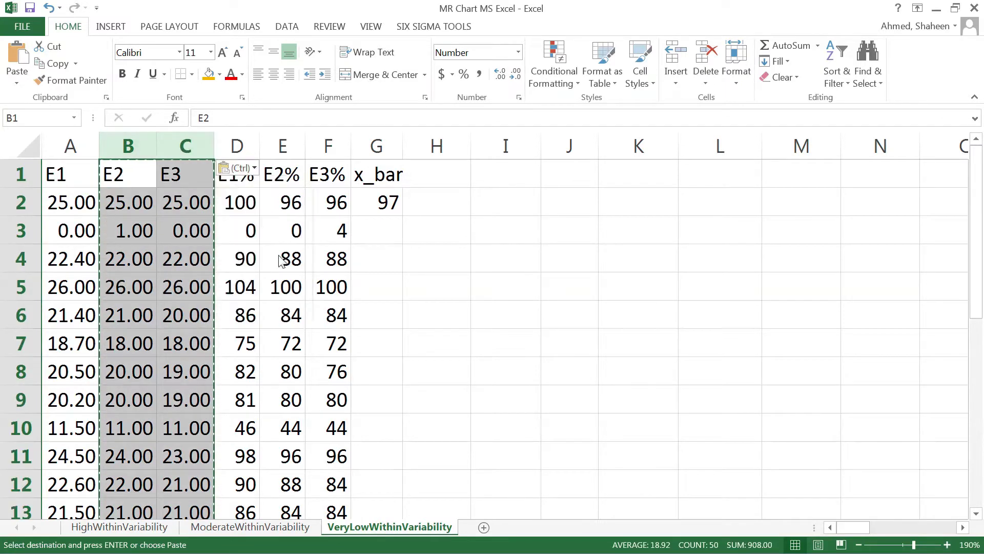
{"action": "left_click", "coordinate": [198, 229]}
{"action": "left_click", "coordinate": [184, 201]}
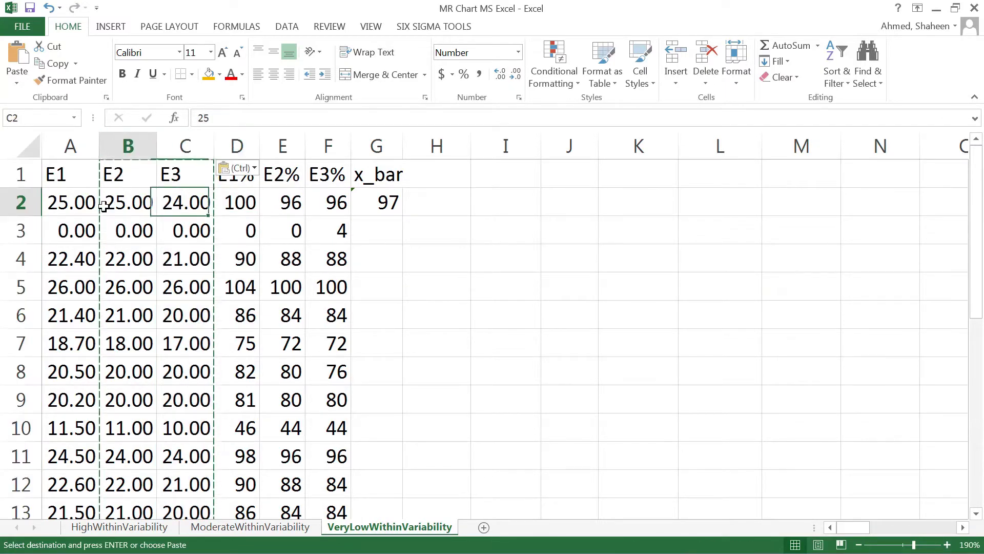
{"action": "left_click", "coordinate": [185, 258]}
{"action": "left_click", "coordinate": [131, 286]}
{"action": "left_click", "coordinate": [364, 252]}
{"action": "key", "text": "Escape"}
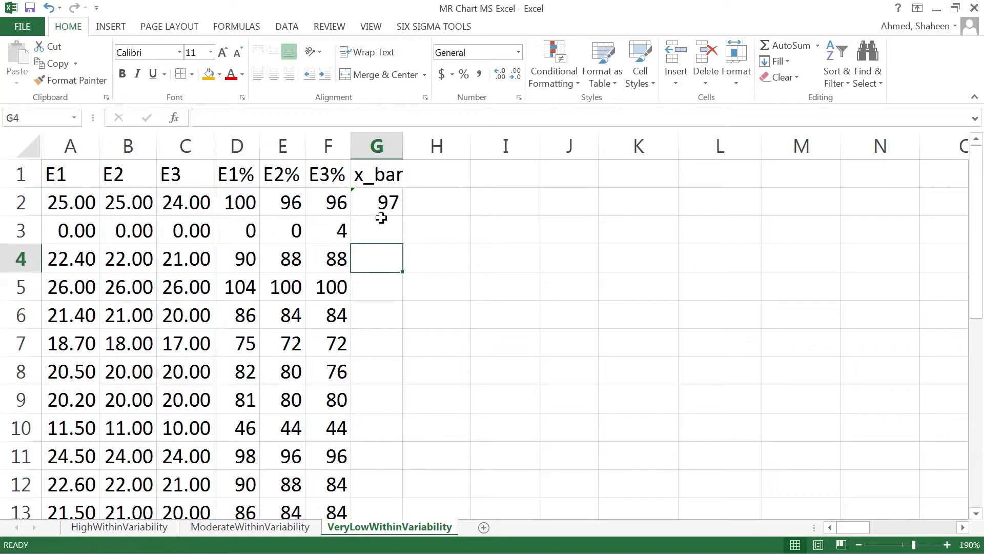
- Fill the x_bar average down column G and give column H the heading R
{"action": "left_click", "coordinate": [384, 212]}
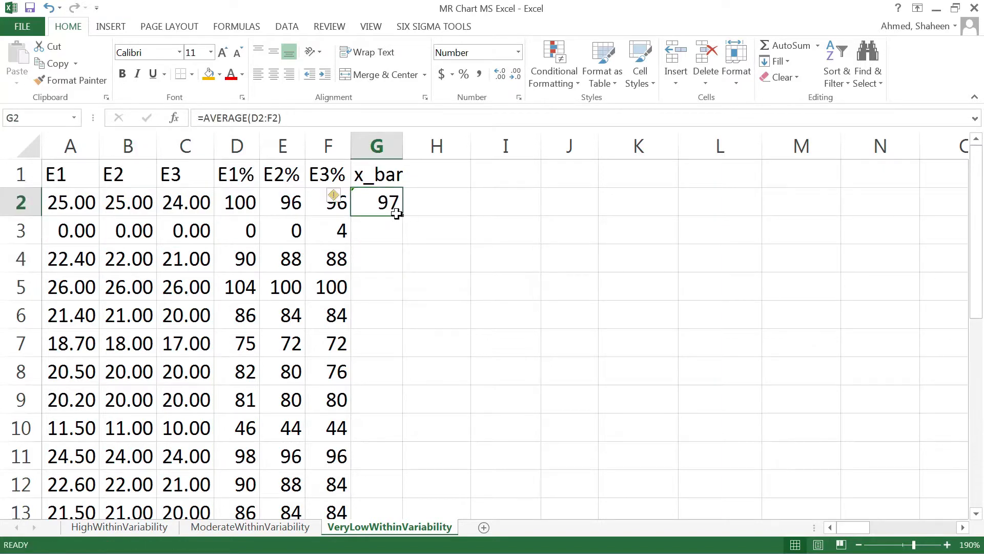
{"action": "double_click", "coordinate": [407, 215]}
{"action": "left_click", "coordinate": [438, 176]}
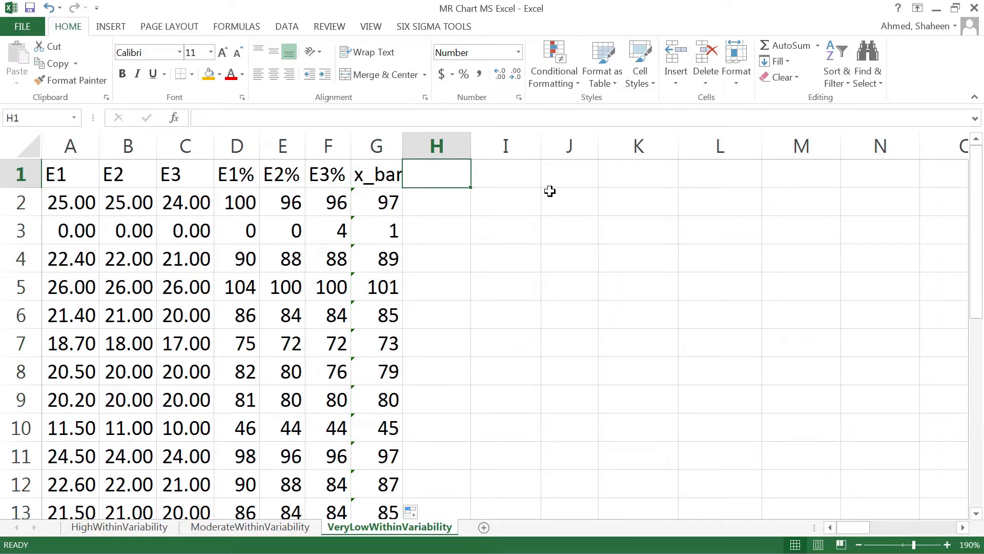
{"action": "type", "text": "MR"}
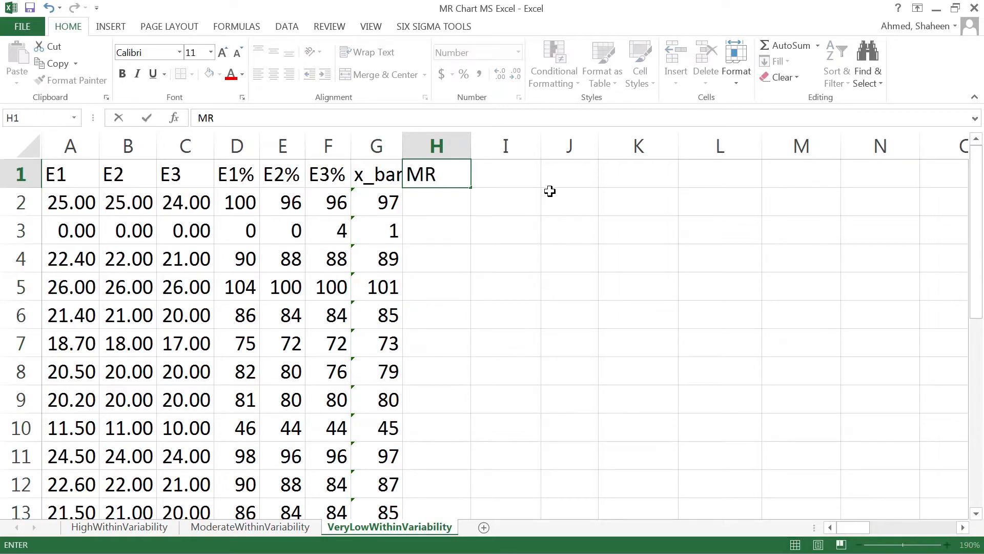
{"action": "key", "text": "BackSpace"}
{"action": "key", "text": "BackSpace"}
{"action": "type", "text": "R"}
{"action": "key", "text": "Return"}
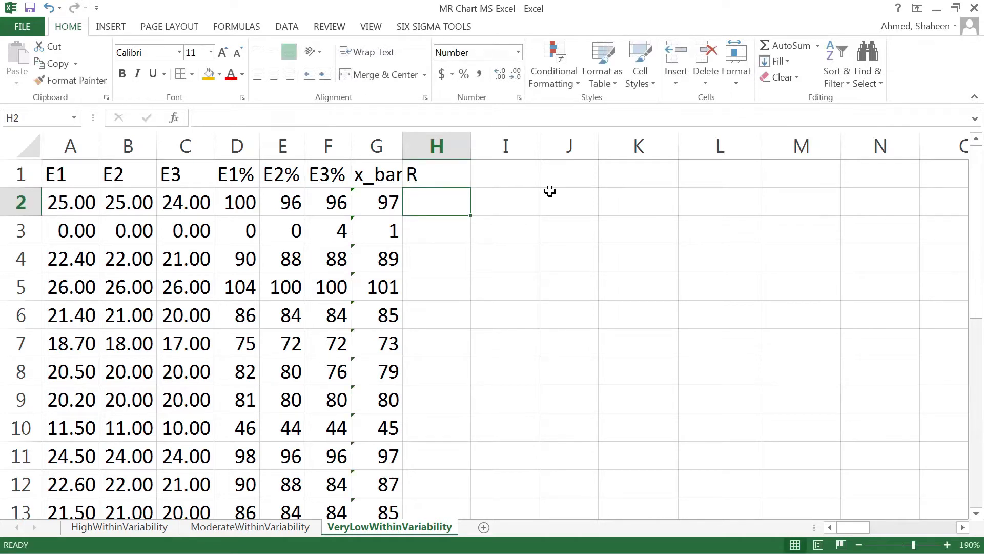
- Enter =MAX(D2:F2)-MIN(D2:F2) in H2, fill it down to row 13, and auto-fit column H
{"action": "type", "text": "="}
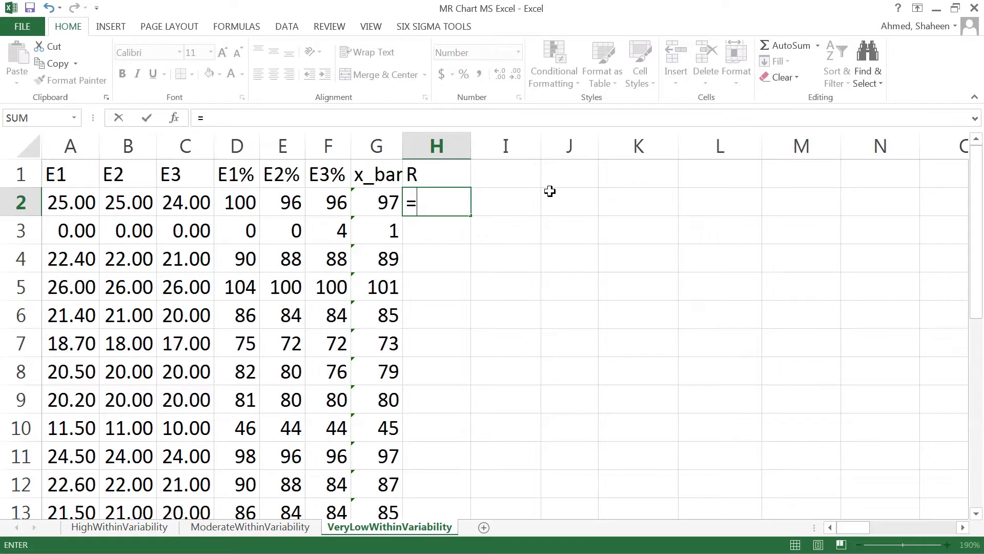
{"action": "type", "text": "max("}
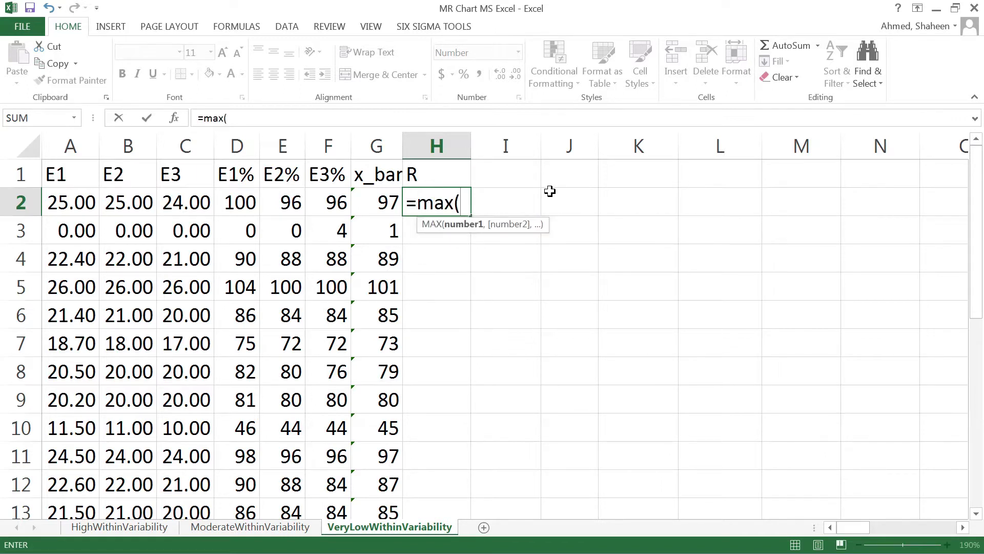
{"action": "left_click_drag", "start_coordinate": [303, 203], "coordinate": [343, 202]}
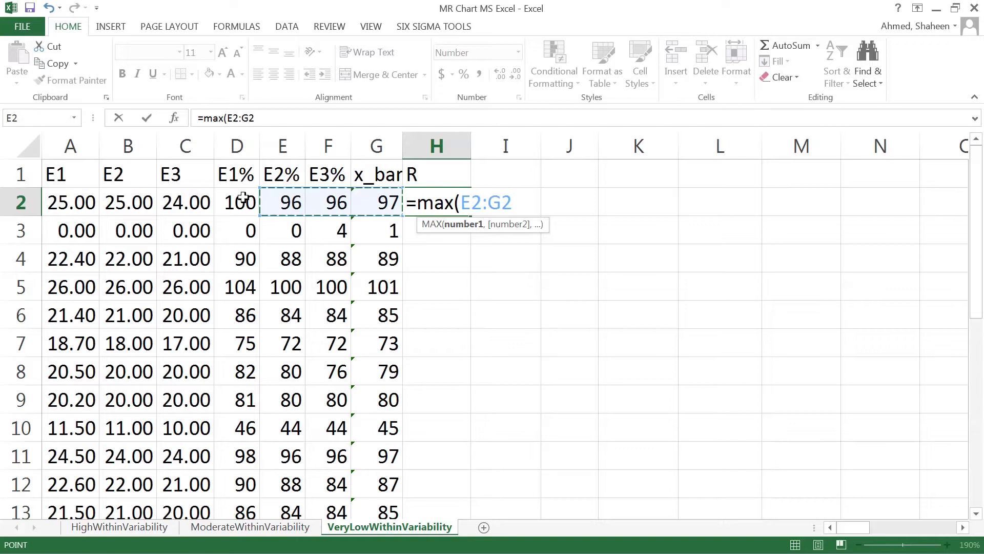
{"action": "left_click_drag", "start_coordinate": [243, 198], "coordinate": [318, 193]}
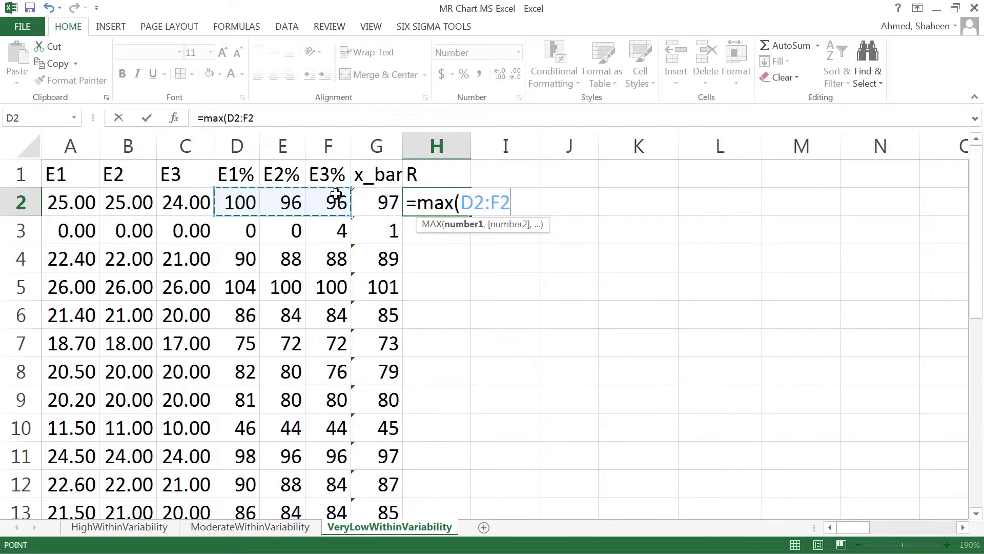
{"action": "type", "text": ")-"}
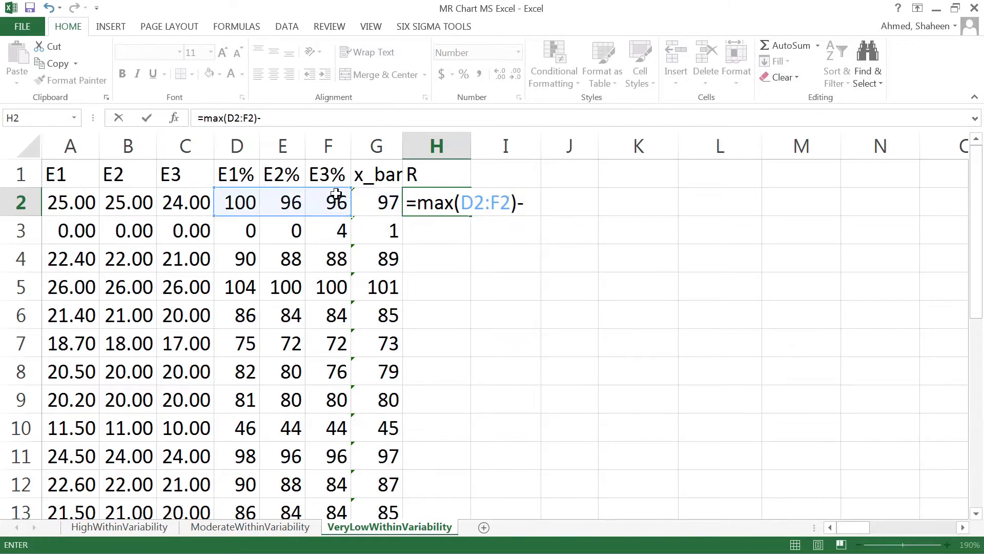
{"action": "type", "text": "min("}
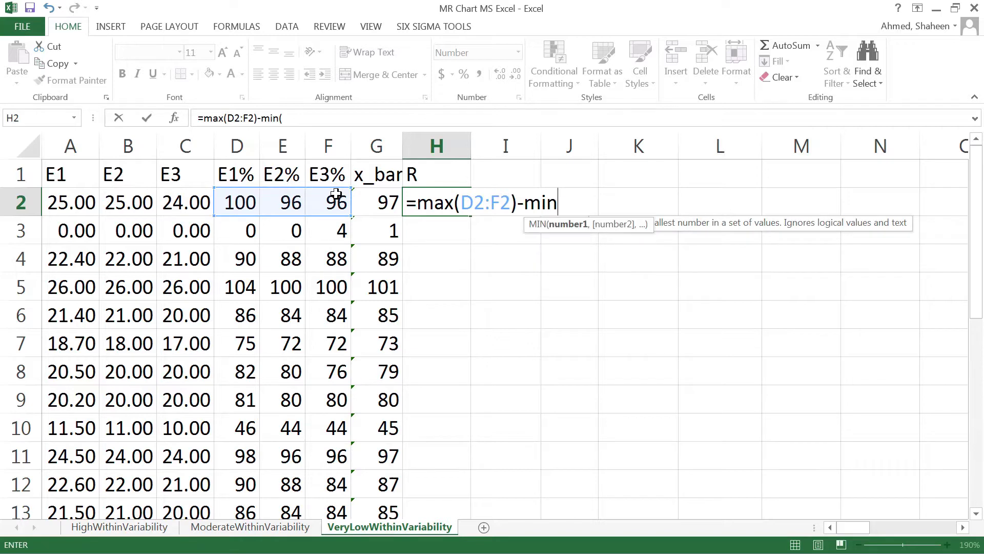
{"action": "left_click_drag", "start_coordinate": [237, 202], "coordinate": [333, 202]}
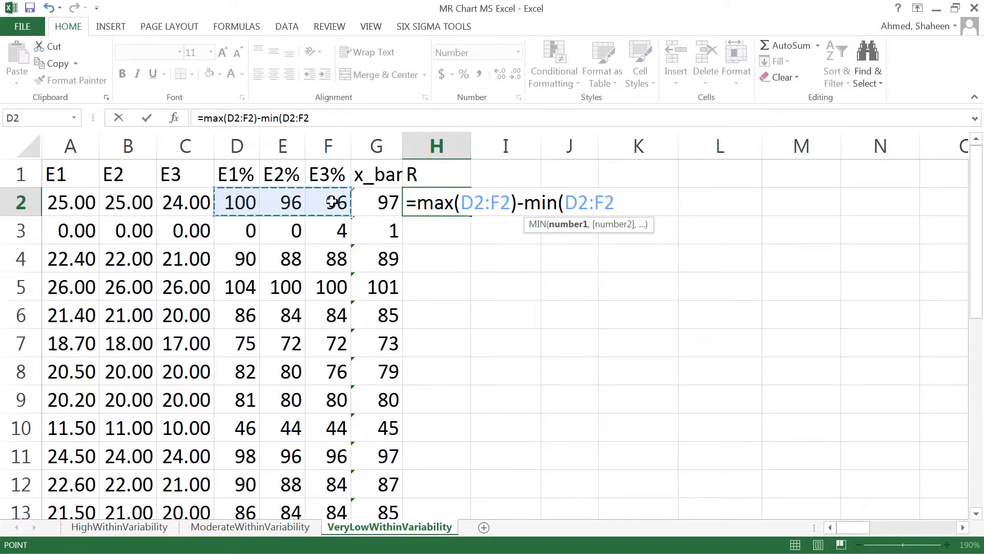
{"action": "type", "text": ")"}
{"action": "key", "text": "Return"}
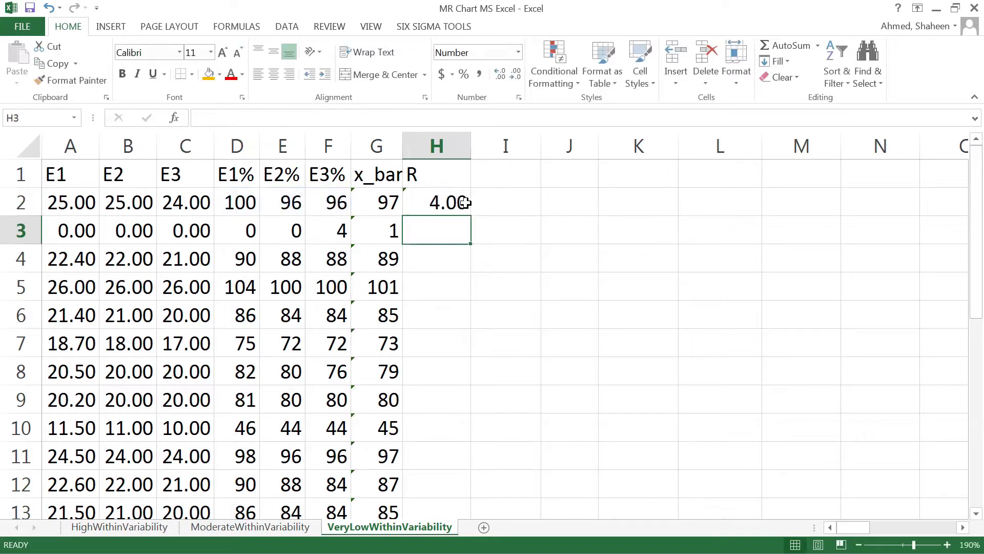
{"action": "left_click", "coordinate": [464, 202]}
{"action": "double_click", "coordinate": [470, 215]}
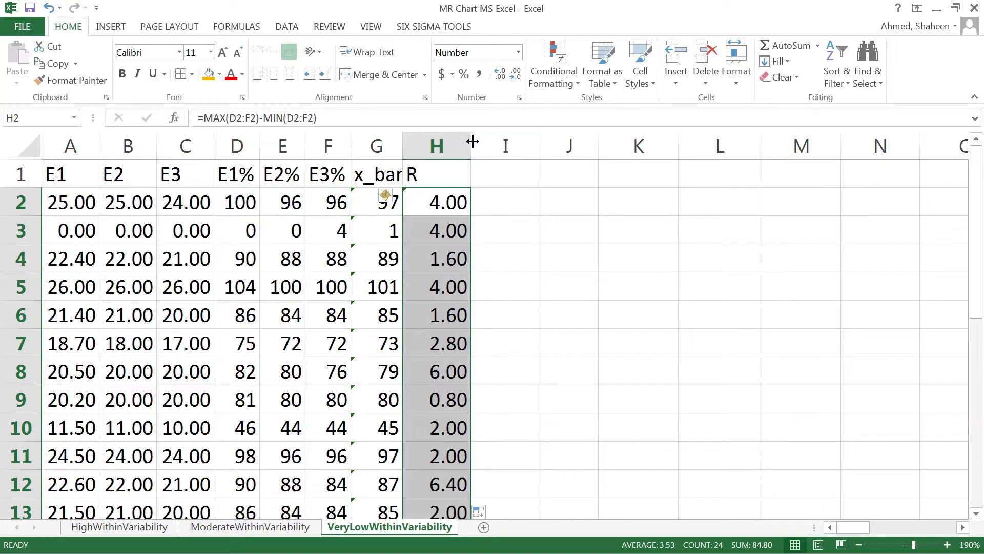
{"action": "double_click", "coordinate": [472, 141]}
- Give column I the heading MR and enter =ABS(G3-G2) in I3
{"action": "left_click", "coordinate": [501, 167]}
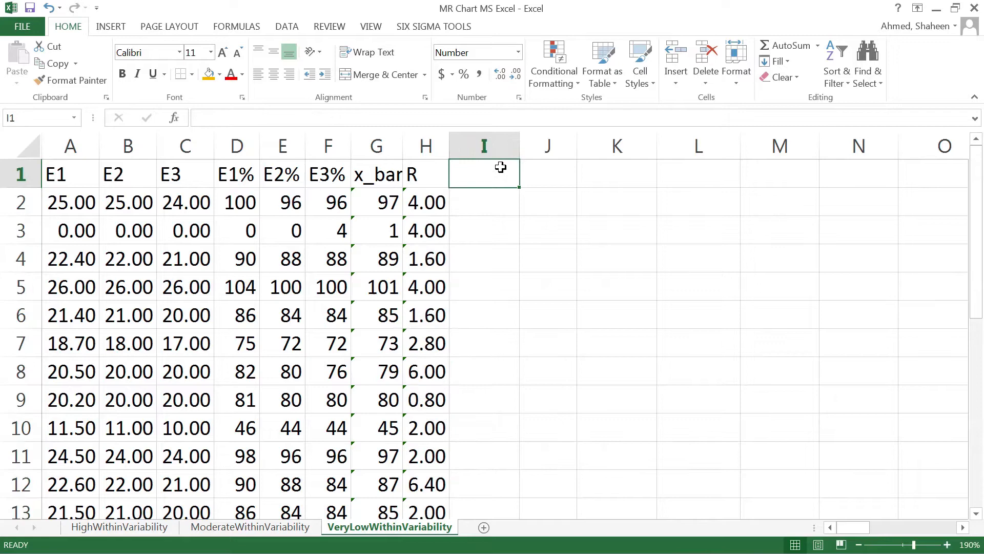
{"action": "type", "text": "MR"}
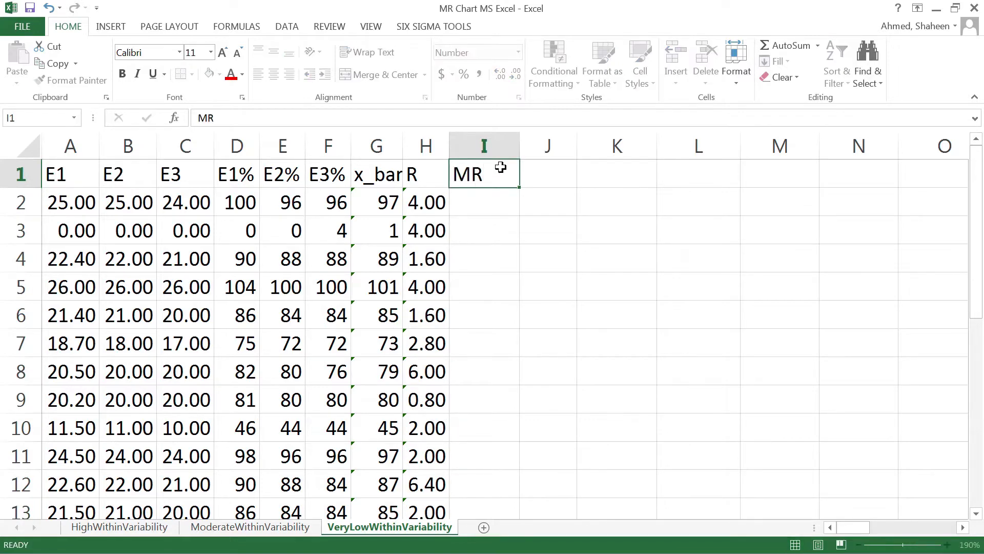
{"action": "key", "text": "Return"}
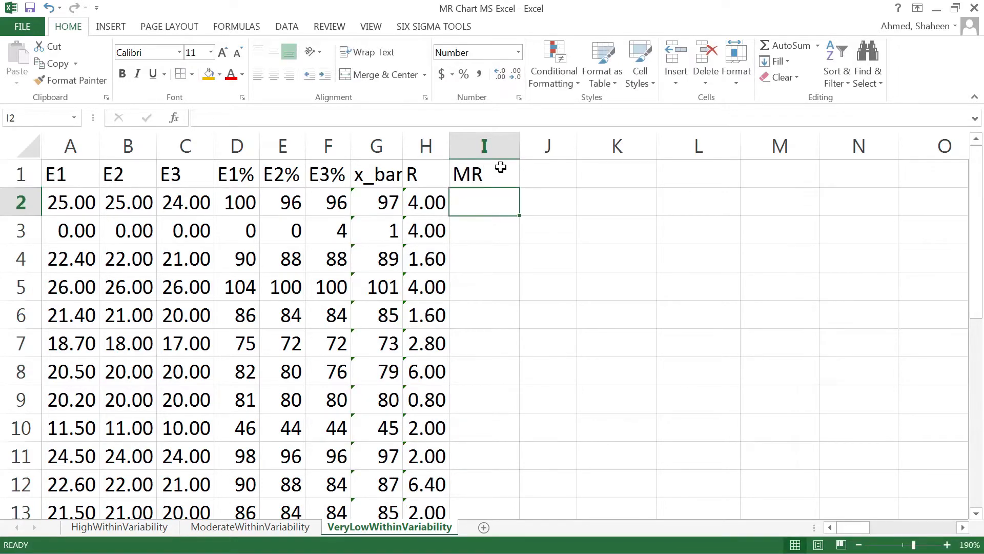
{"action": "key", "text": "Down"}
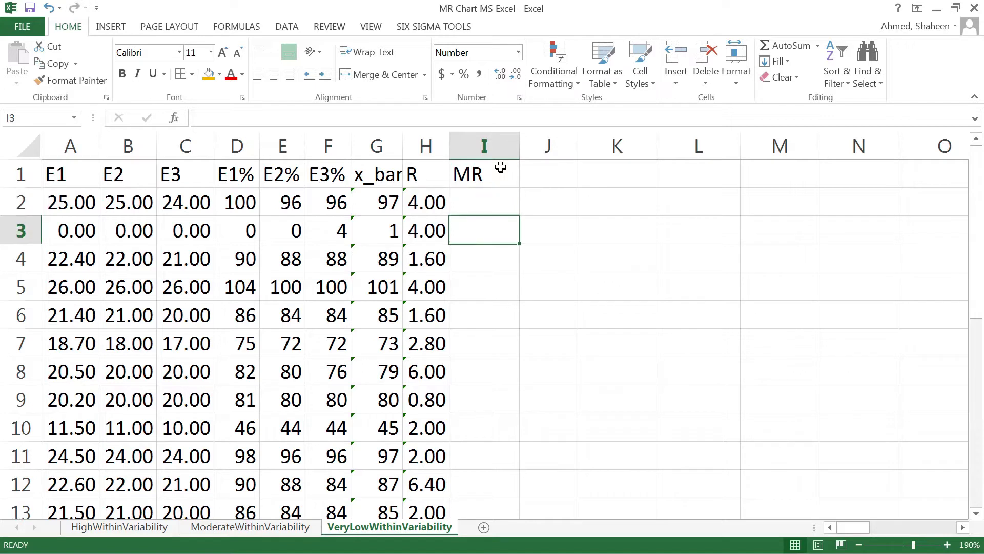
{"action": "type", "text": "="}
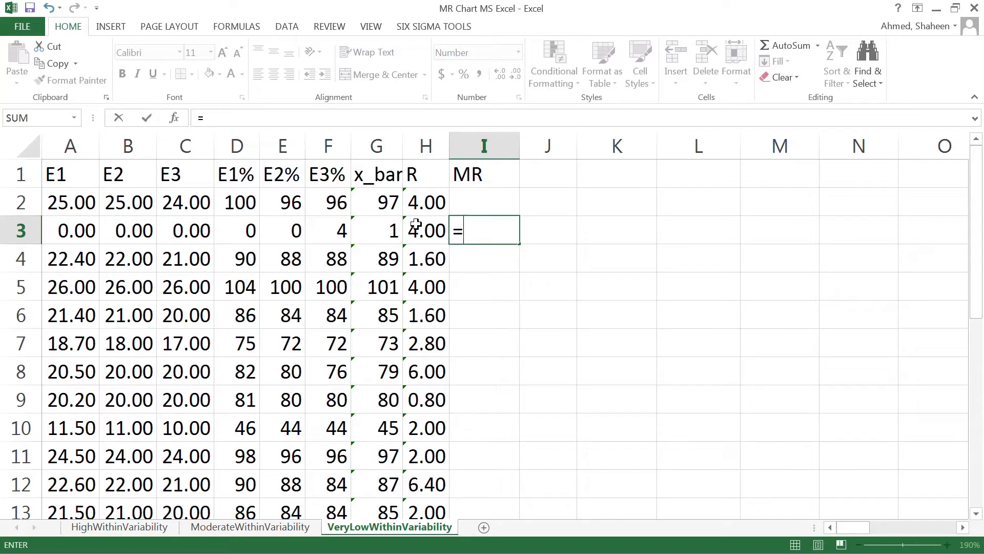
{"action": "left_click", "coordinate": [384, 224]}
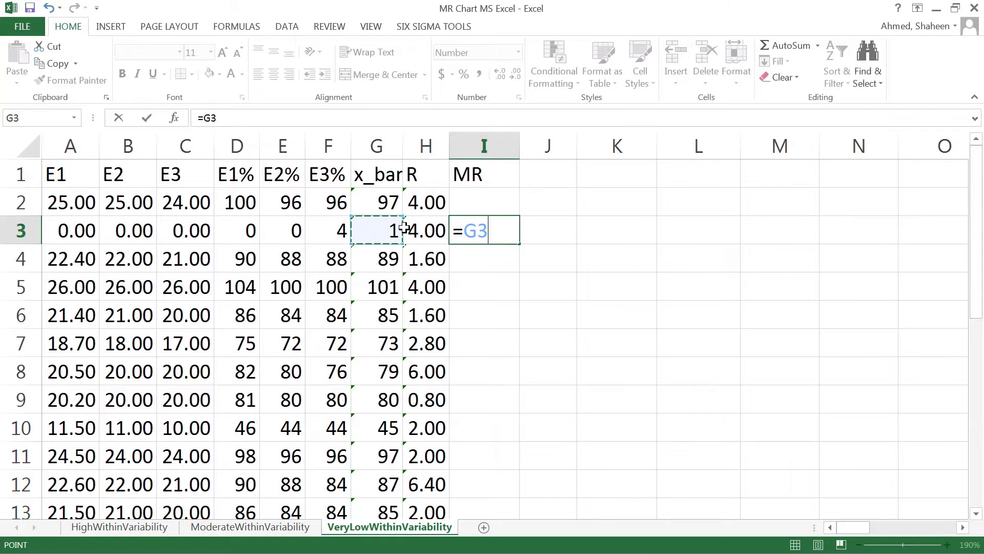
{"action": "type", "text": "-"}
{"action": "left_click", "coordinate": [385, 202]}
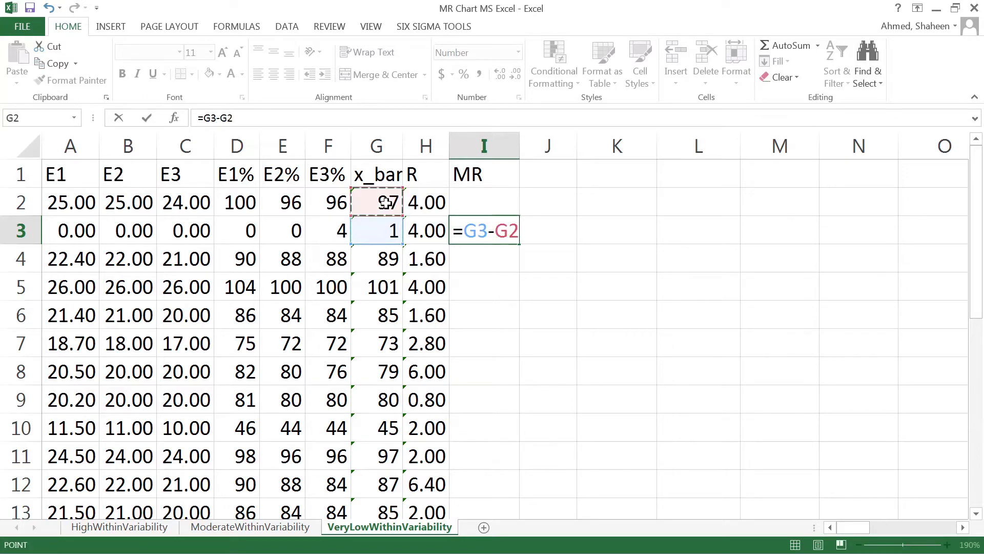
{"action": "left_click", "coordinate": [458, 240]}
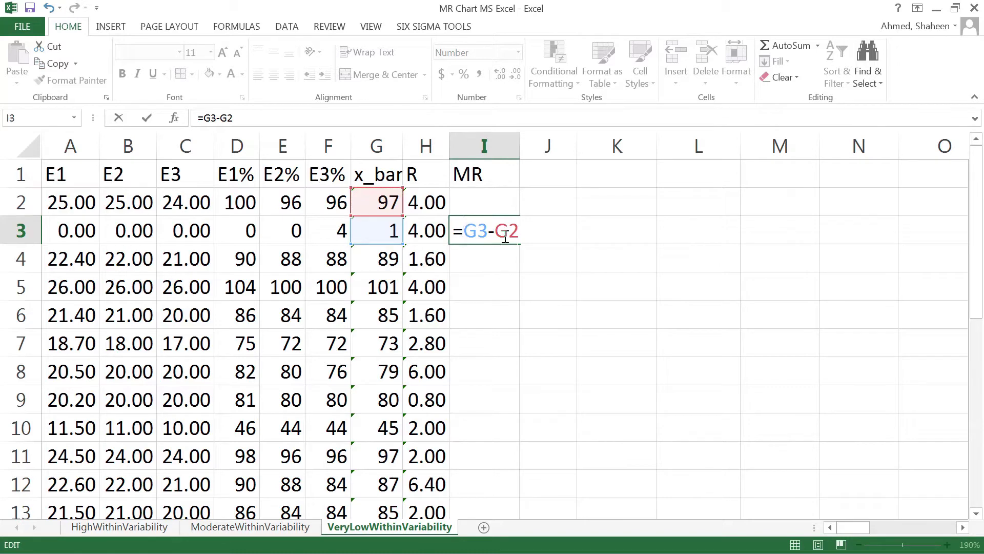
{"action": "type", "text": "abs"}
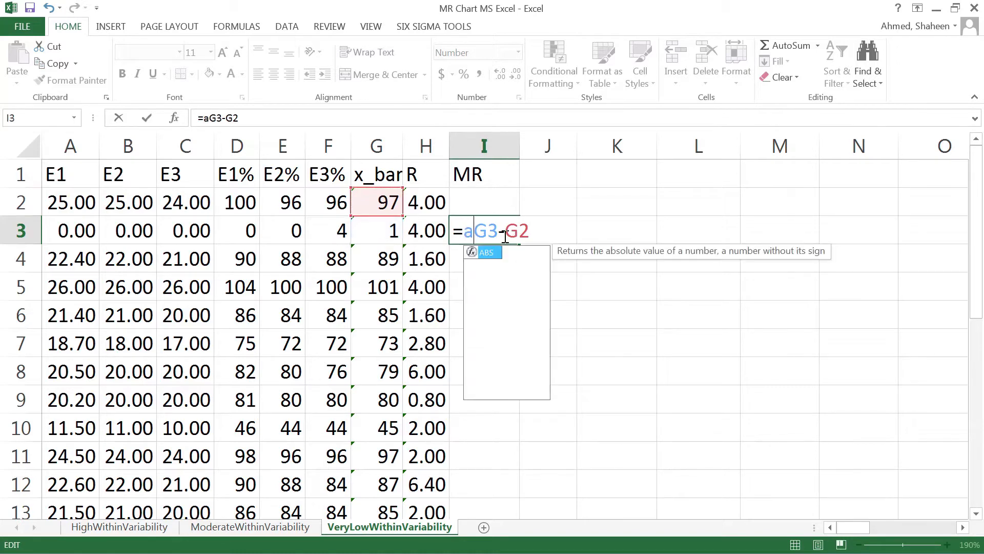
{"action": "type", "text": "("}
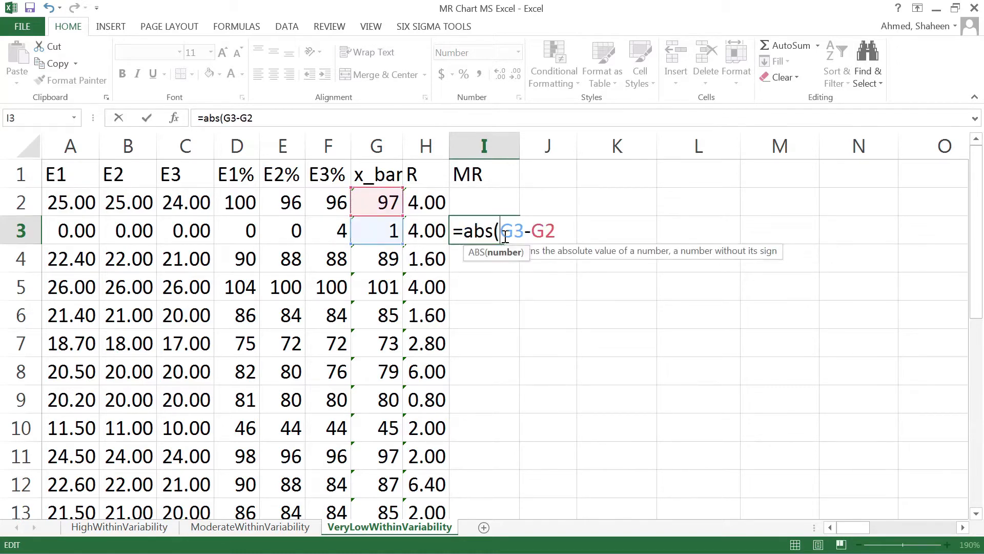
{"action": "key", "text": "End"}
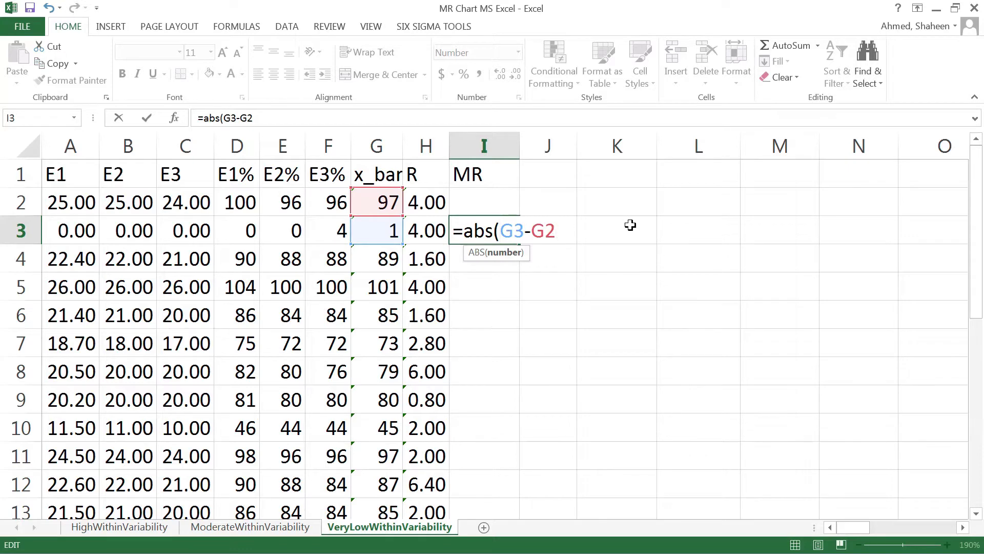
{"action": "type", "text": ")"}
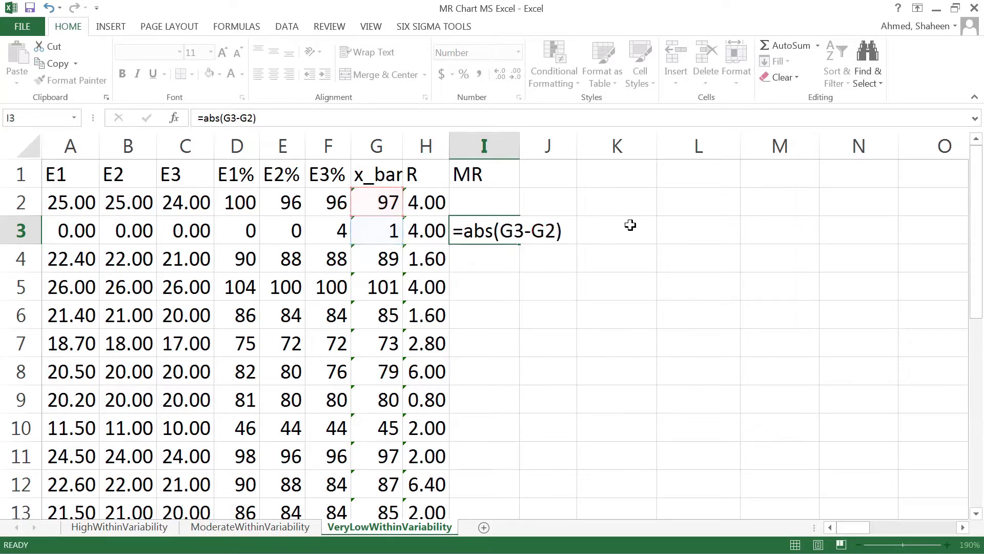
{"action": "key", "text": "Return"}
- Fill the moving-range formula down column I, starting at 96.00 then 87.20
{"action": "left_click", "coordinate": [446, 149]}
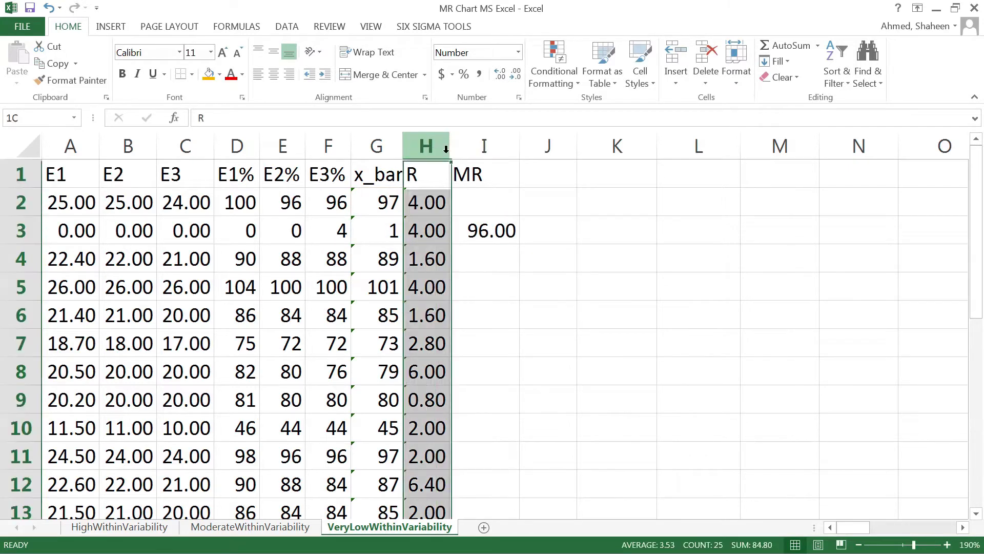
{"action": "left_click", "coordinate": [493, 231]}
{"action": "double_click", "coordinate": [518, 244]}
{"action": "scroll", "coordinate": [710, 293], "scroll_direction": "down", "scroll_amount": 6}
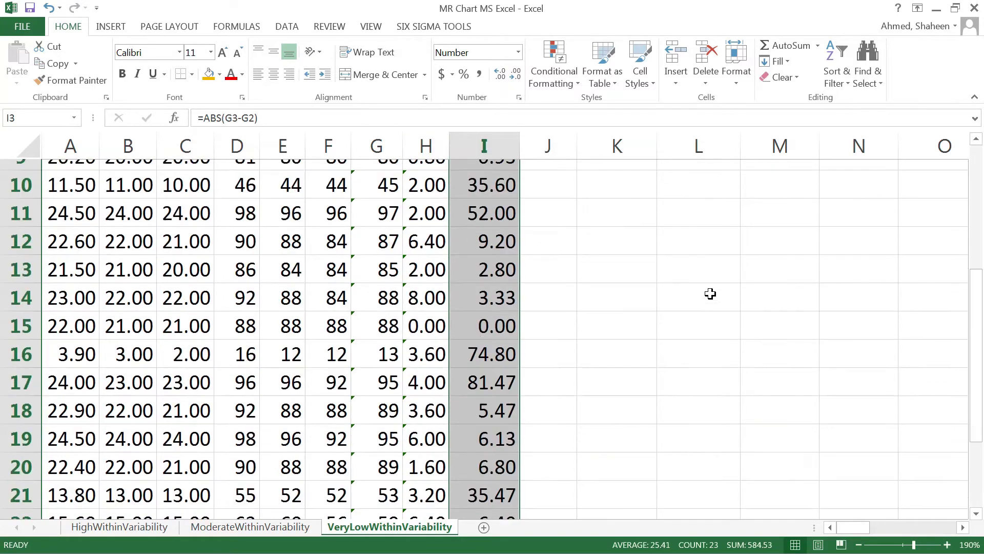
{"action": "scroll", "coordinate": [710, 294], "scroll_direction": "up", "scroll_amount": 6}
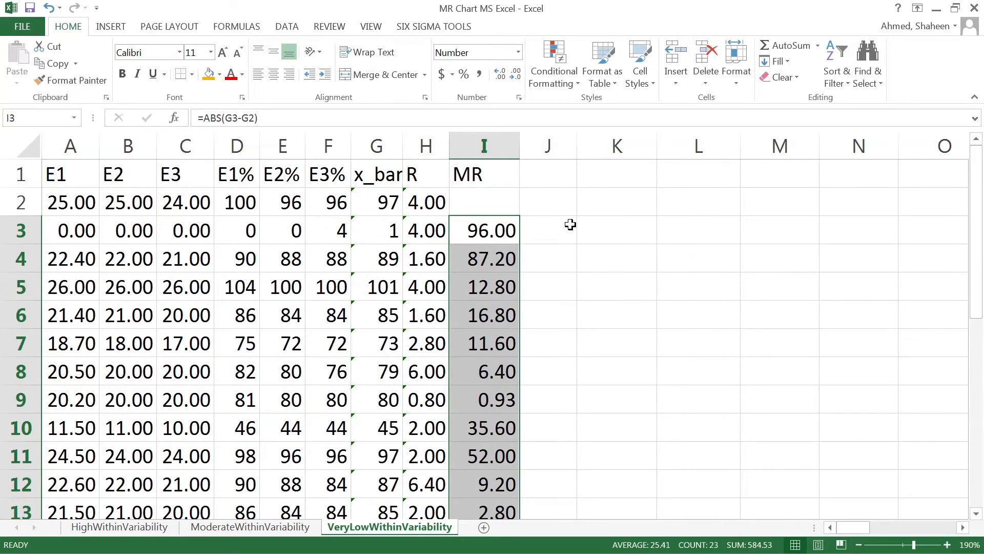
{"action": "left_click", "coordinate": [555, 179]}
- Head column J MR_bar, fill =AVERAGE(I:I) down it to show 25.41, and auto-fit the column
{"action": "type", "text": "MR"}
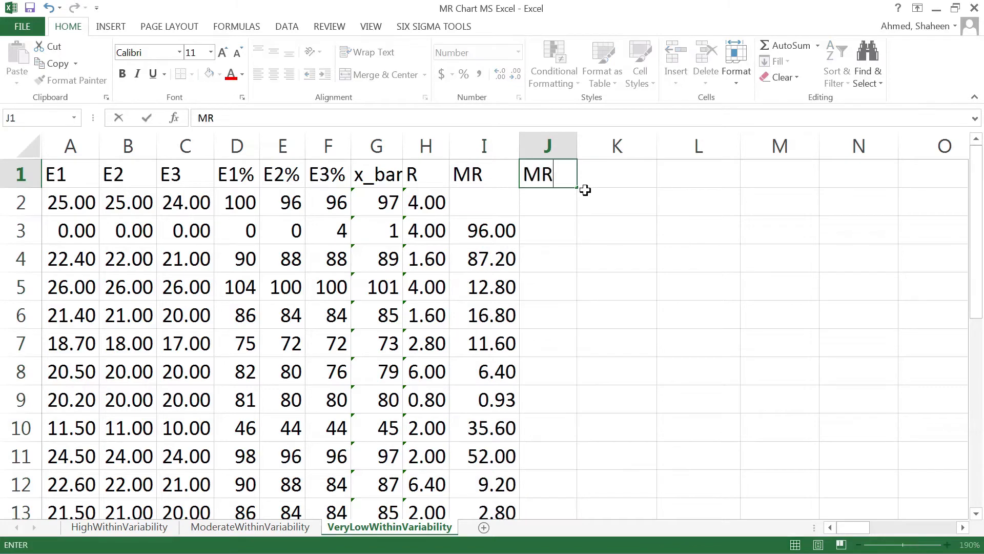
{"action": "type", "text": "_bar"}
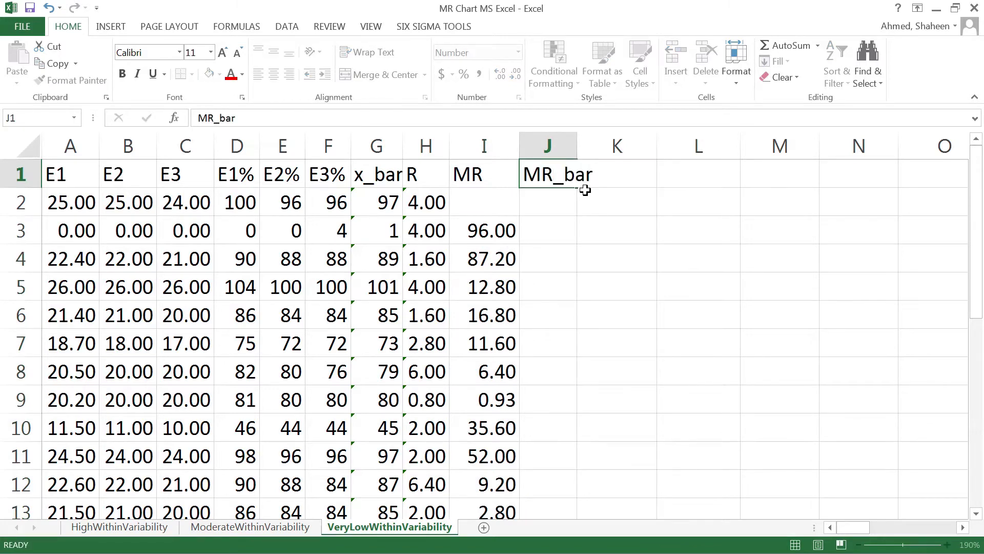
{"action": "key", "text": "Return"}
{"action": "type", "text": "="}
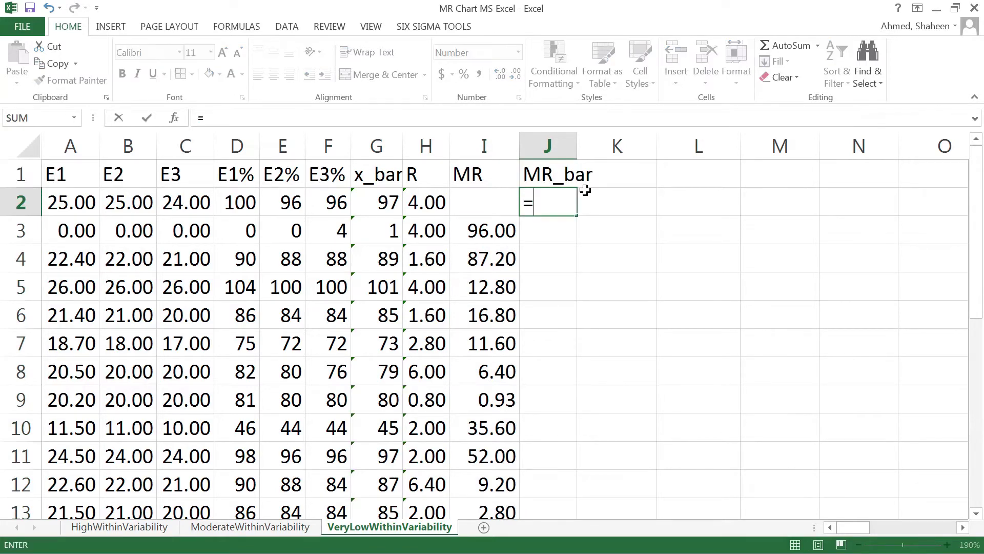
{"action": "type", "text": "aver"}
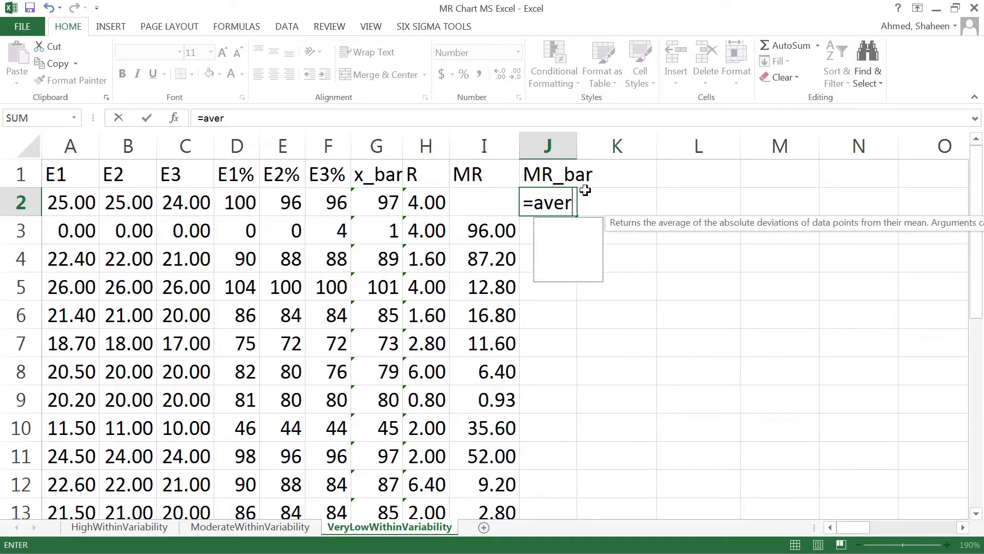
{"action": "type", "text": "age("}
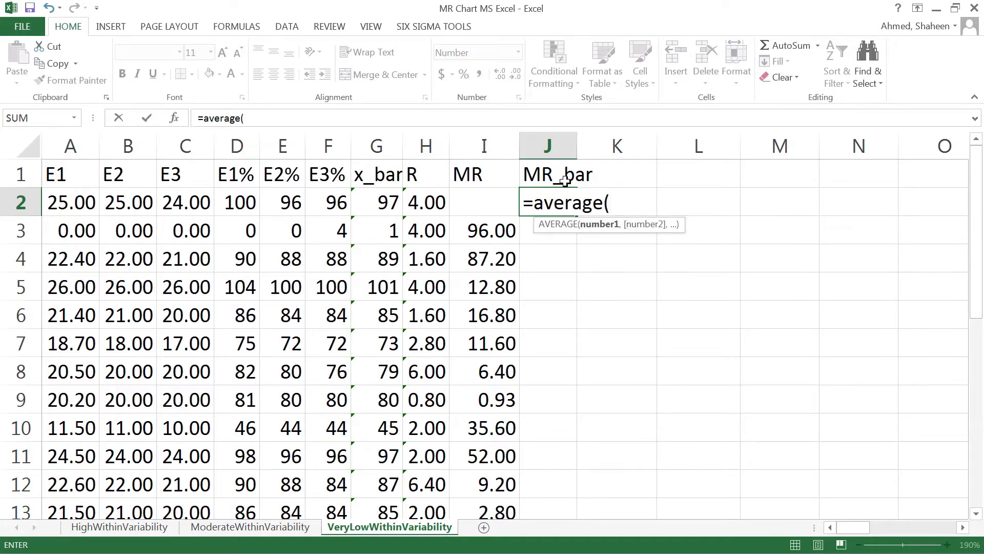
{"action": "left_click", "coordinate": [482, 146]}
{"action": "key", "text": "Return"}
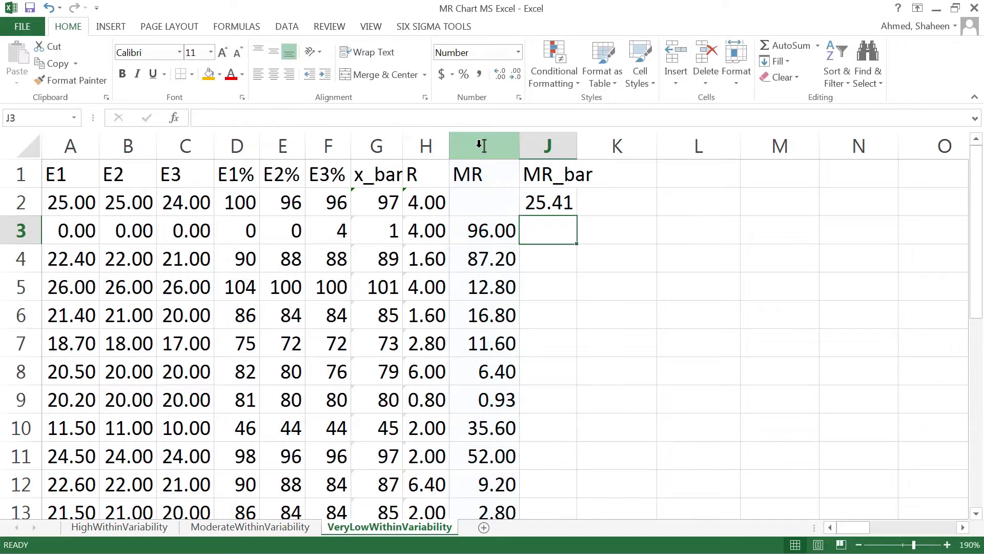
{"action": "left_click", "coordinate": [579, 205]}
{"action": "double_click", "coordinate": [578, 215]}
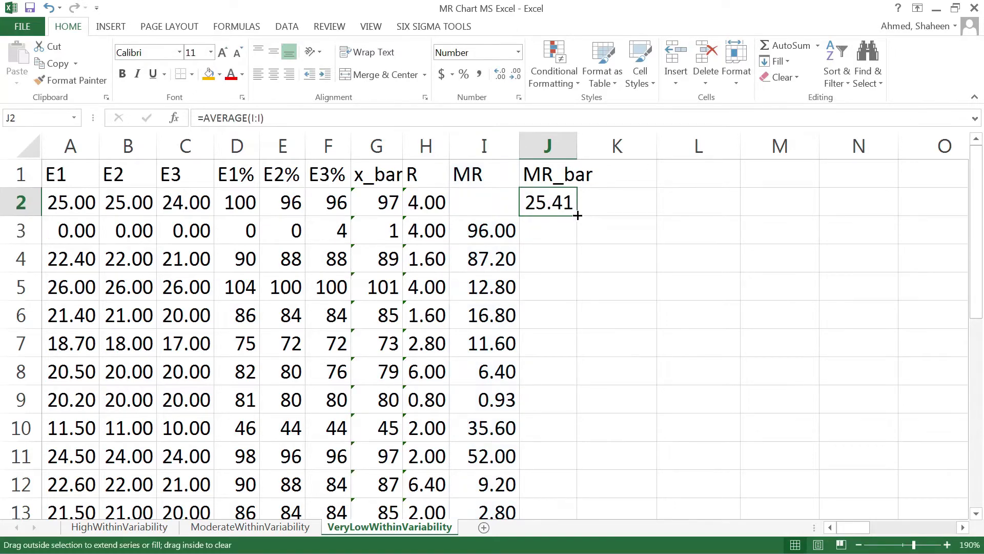
{"action": "left_click", "coordinate": [582, 133]}
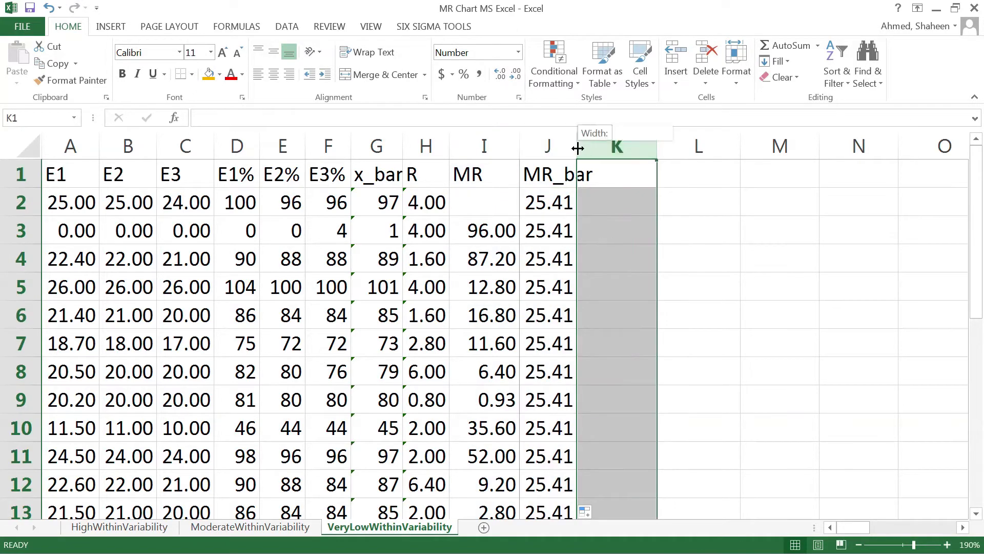
{"action": "double_click", "coordinate": [578, 132]}
- Type the headings UCL_MR in K1 and LCL_MR in L1
{"action": "left_click", "coordinate": [640, 165]}
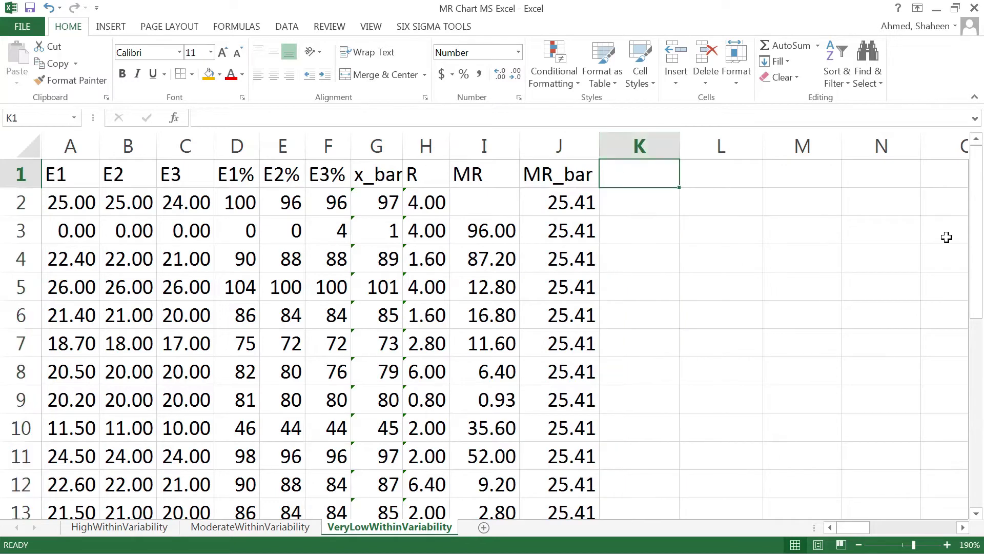
{"action": "type", "text": "UC"}
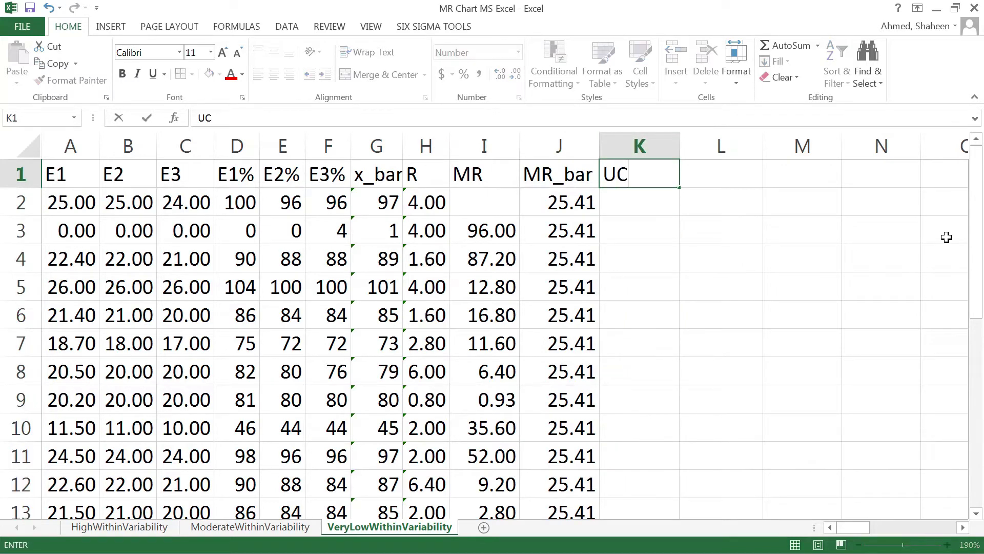
{"action": "type", "text": "L_MR"}
{"action": "key", "text": "BackSpace"}
{"action": "key", "text": "BackSpace"}
{"action": "type", "text": "MR"}
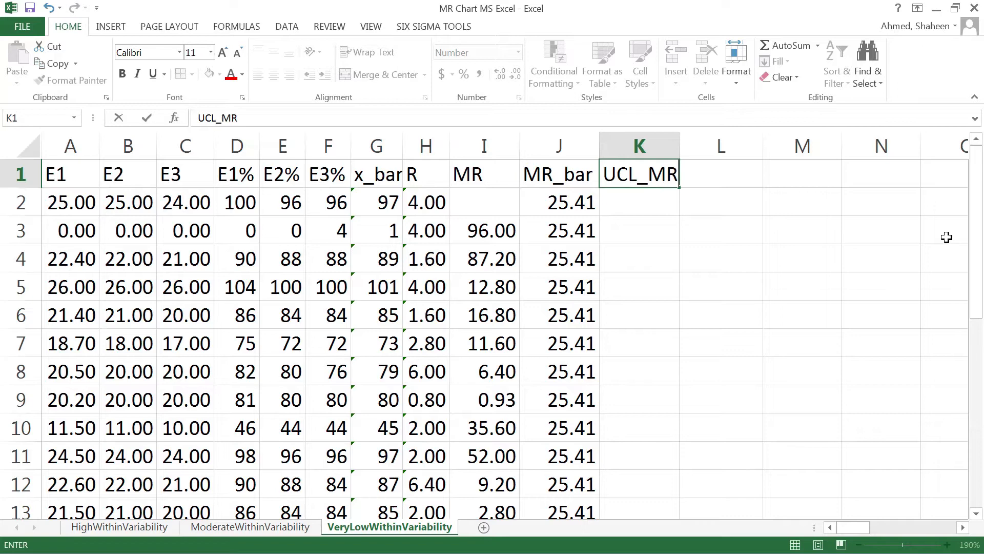
{"action": "key", "text": "Tab"}
{"action": "type", "text": "UC"}
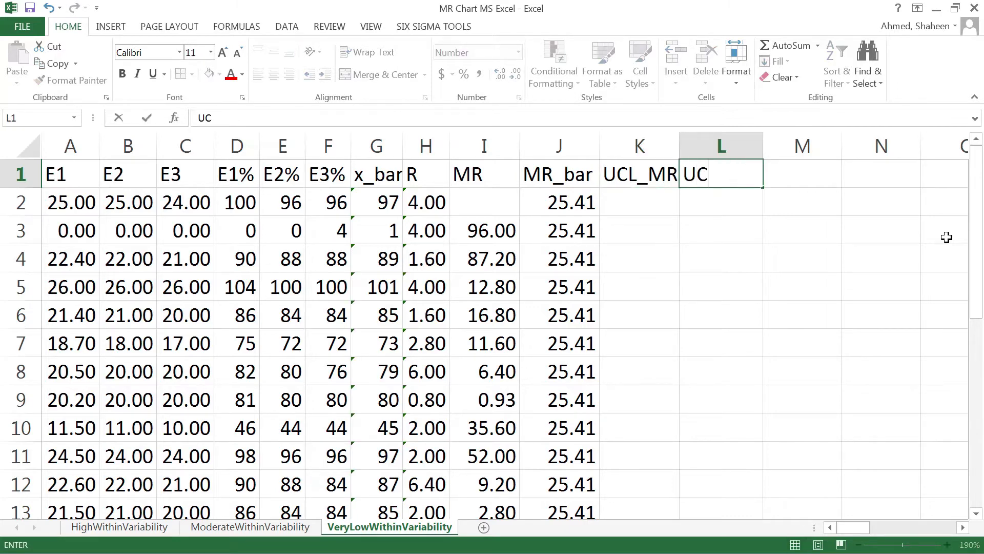
{"action": "key", "text": "BackSpace"}
{"action": "key", "text": "BackSpace"}
{"action": "type", "text": "LCL_MR"}
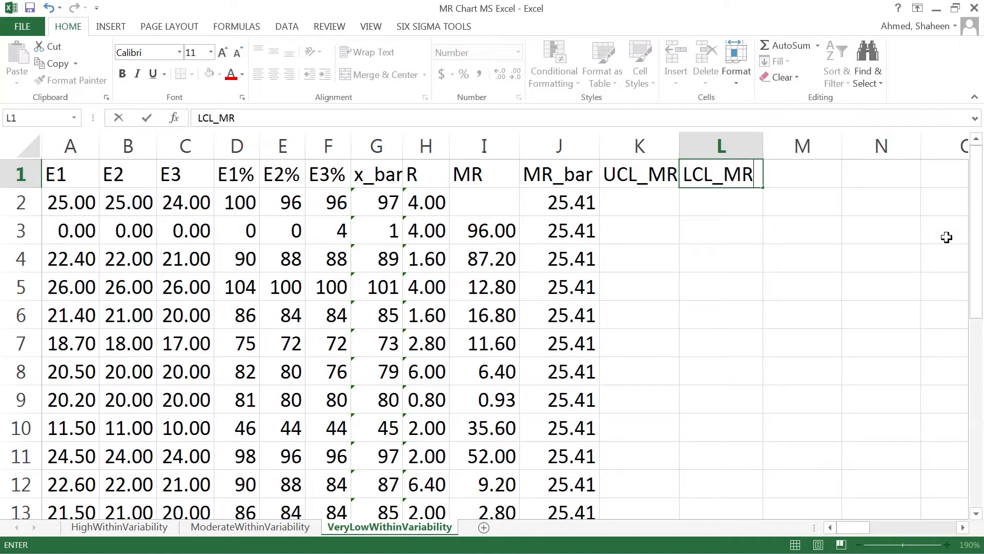
{"action": "key", "text": "Tab"}
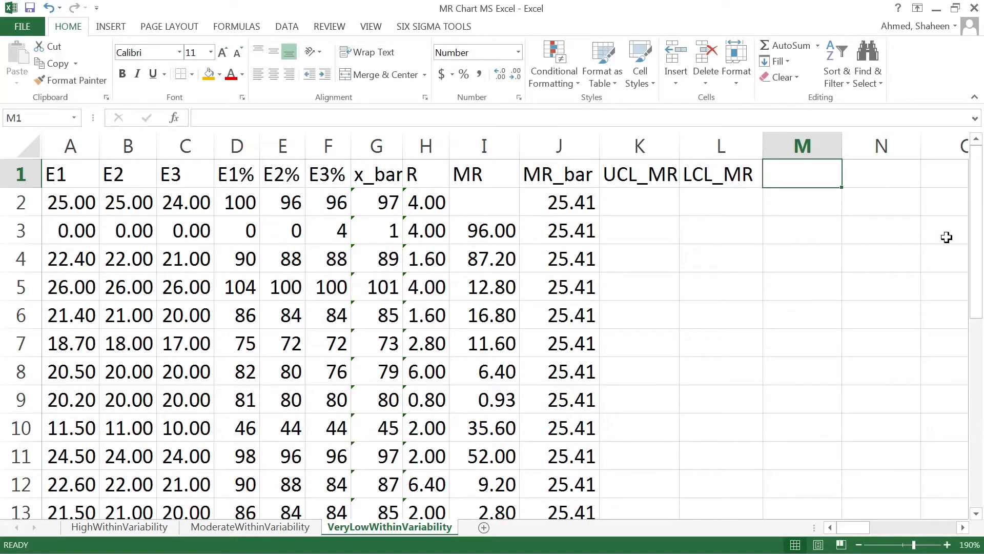
- Enter the label d2= in N2 and the constant 1.693 in O2
{"action": "key", "text": "Down"}
{"action": "key", "text": "Right"}
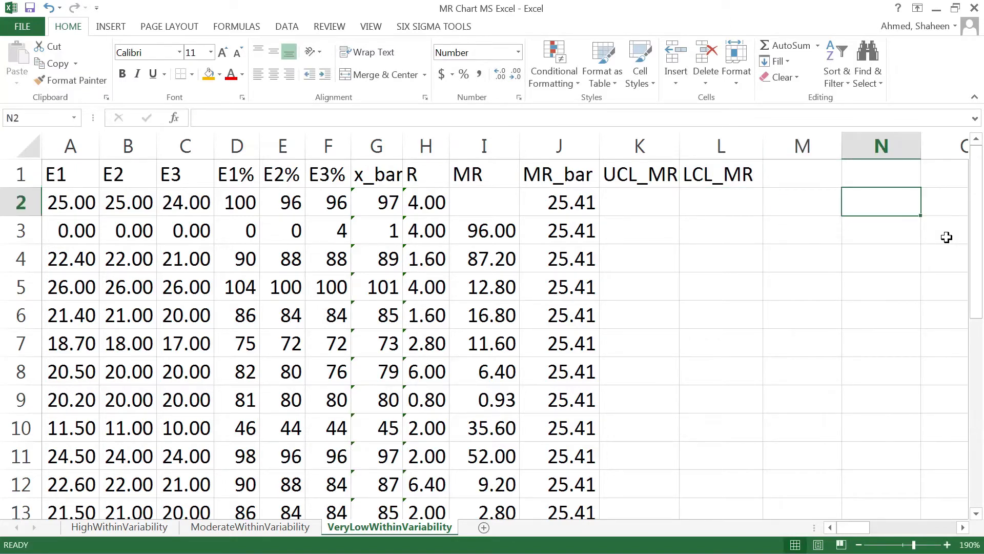
{"action": "type", "text": "d"}
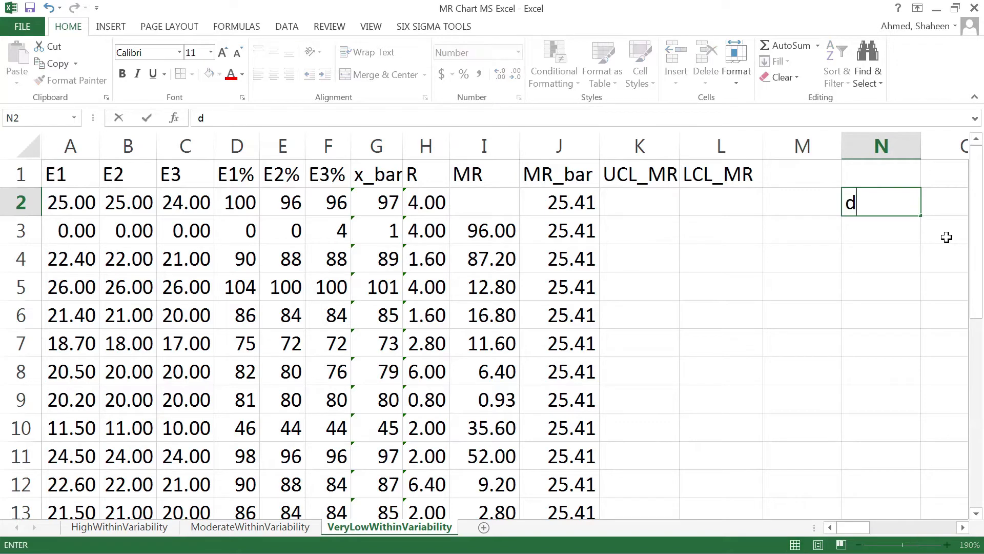
{"action": "type", "text": "2="}
{"action": "key", "text": "Tab"}
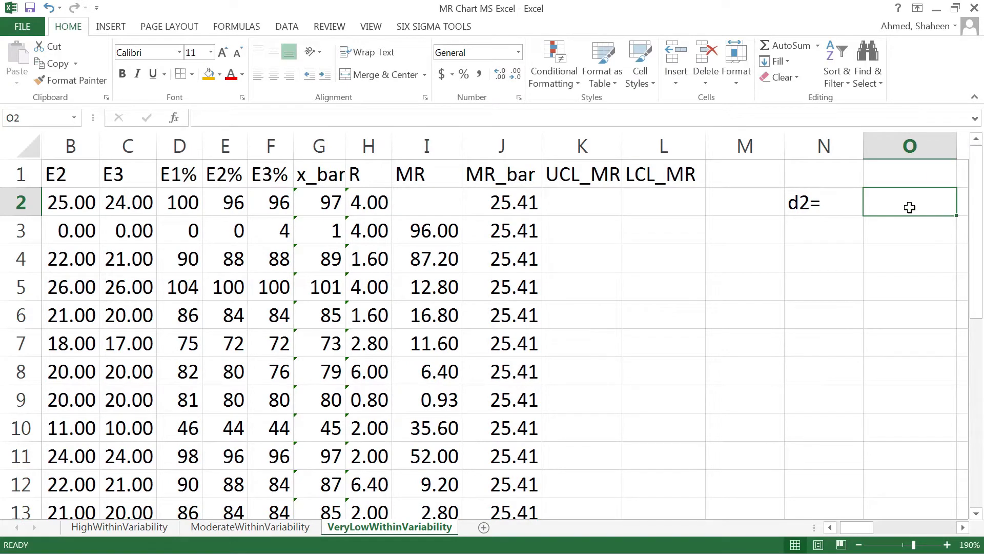
{"action": "type", "text": "1"}
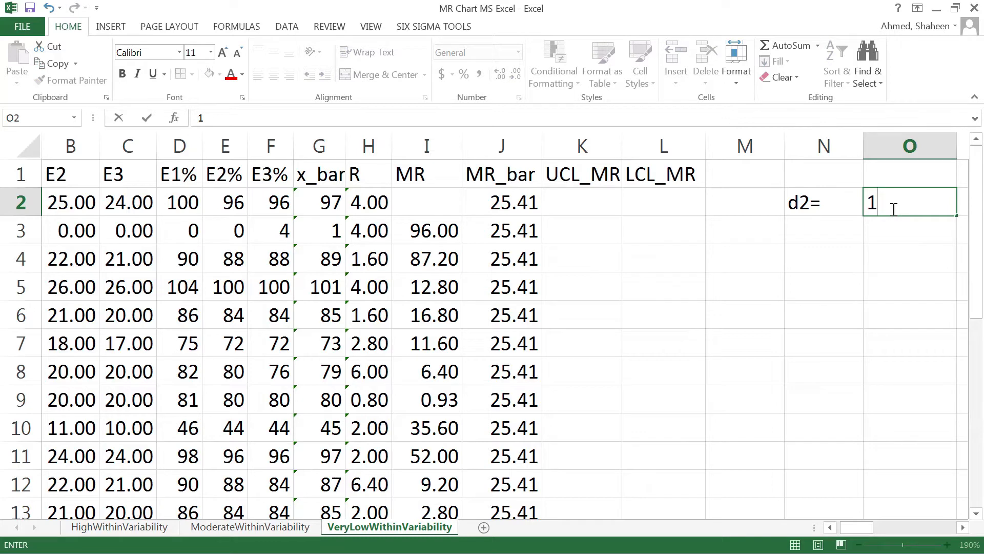
{"action": "type", "text": "."}
{"action": "type", "text": "93"}
{"action": "key", "text": "Return"}
{"action": "key", "text": "Left"}
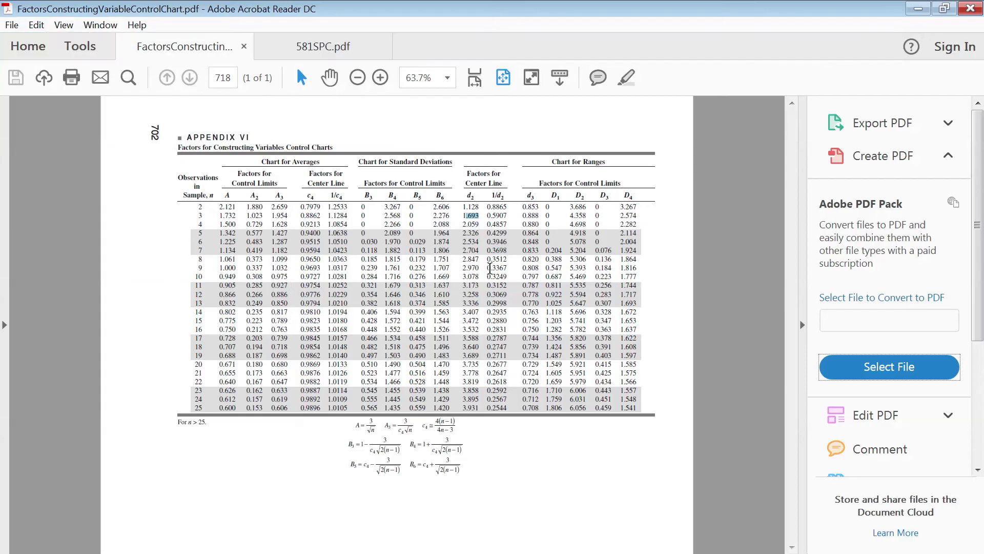
- Select the n=3 row of the factors table to confirm d2 = 1.693
{"action": "double_click", "coordinate": [474, 216]}
{"action": "left_click", "coordinate": [474, 218]}
{"action": "scroll", "coordinate": [475, 218], "scroll_direction": "up", "scroll_amount": 2}
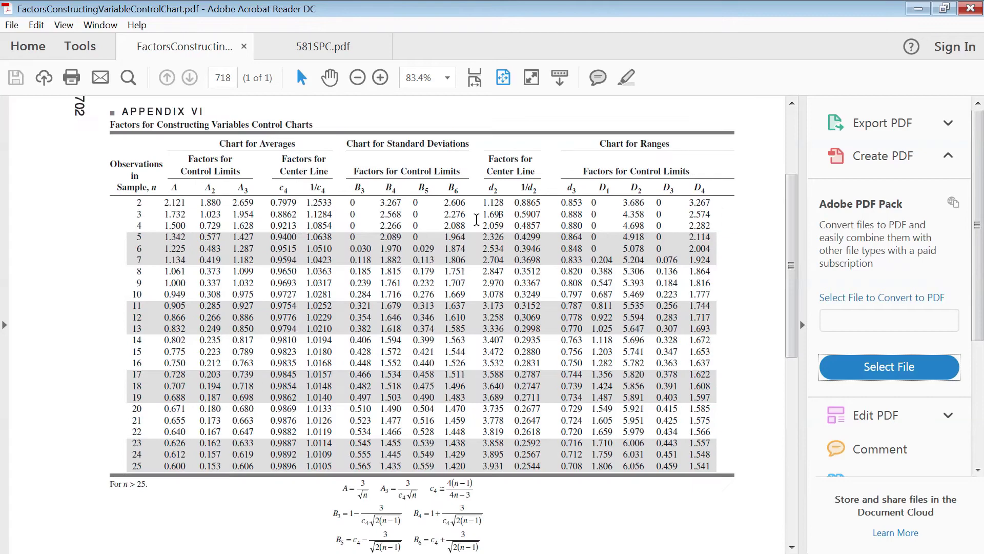
{"action": "scroll", "coordinate": [476, 219], "scroll_direction": "up", "scroll_amount": 1}
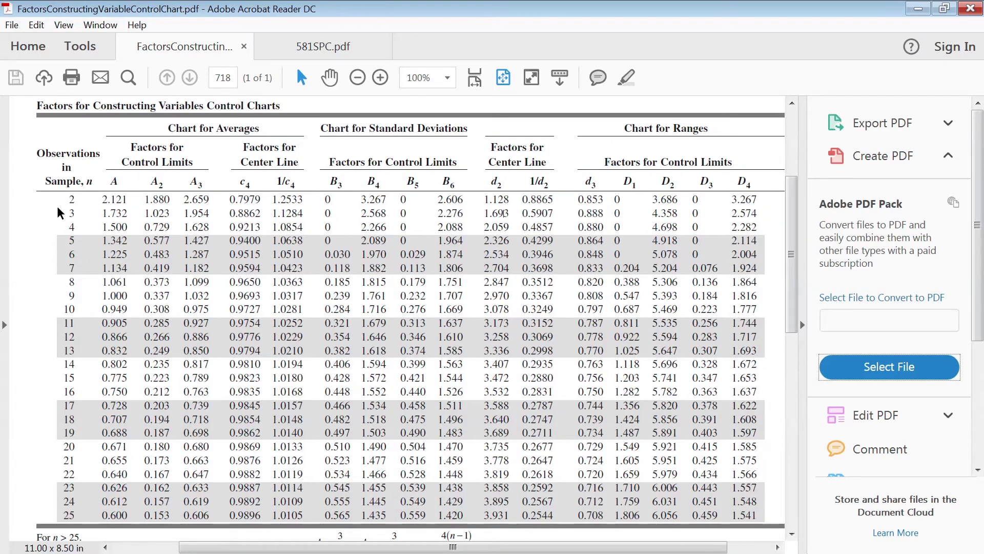
{"action": "left_click_drag", "start_coordinate": [60, 213], "coordinate": [517, 211]}
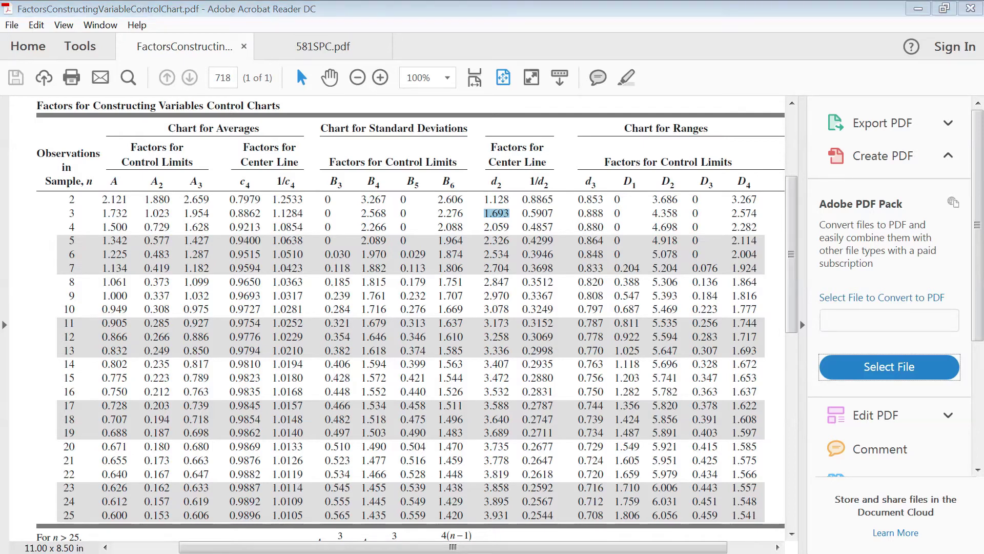
- Back in Excel, begin a formula in K2, then cancel it
{"action": "key", "text": "alt+Tab"}
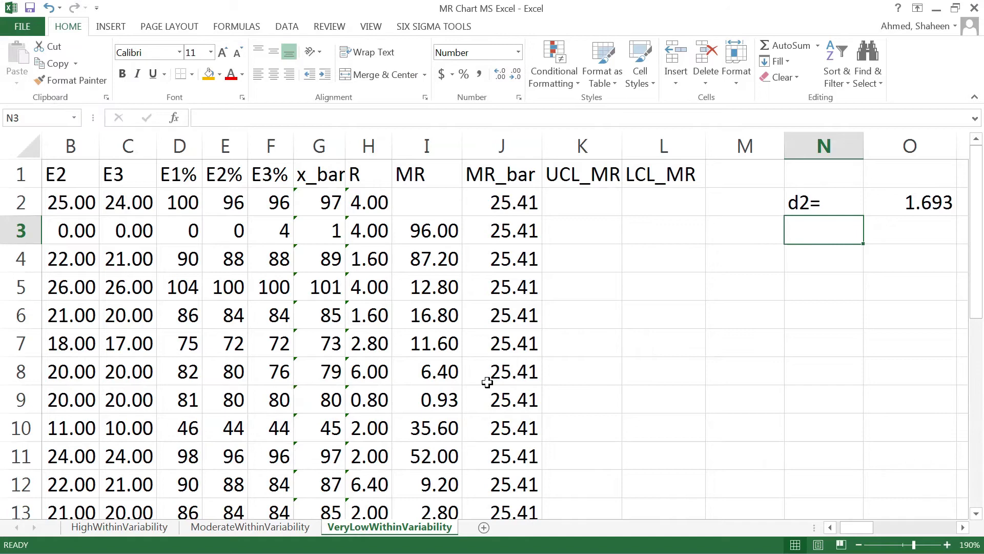
{"action": "left_click", "coordinate": [612, 321]}
{"action": "left_click", "coordinate": [571, 203]}
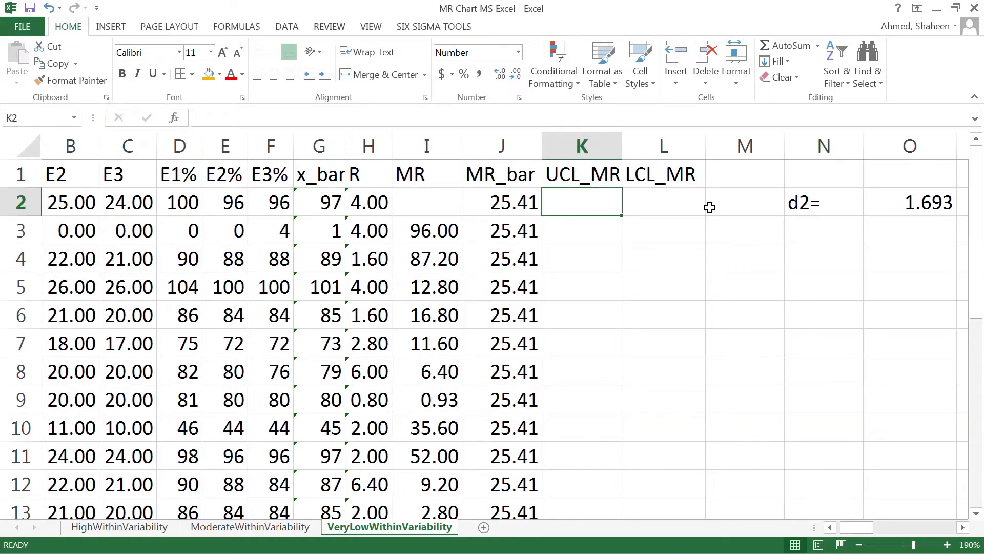
{"action": "type", "text": "="}
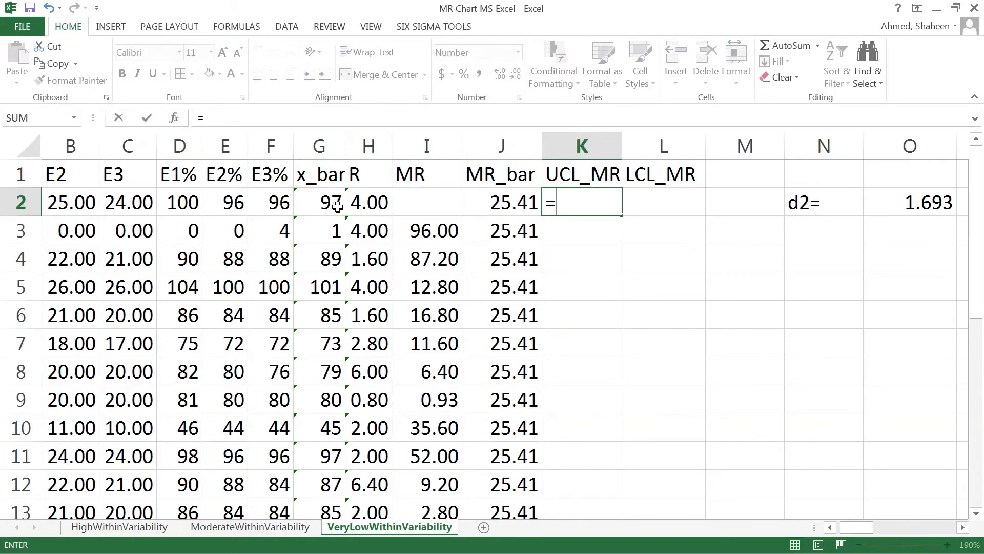
{"action": "key", "text": "Escape"}
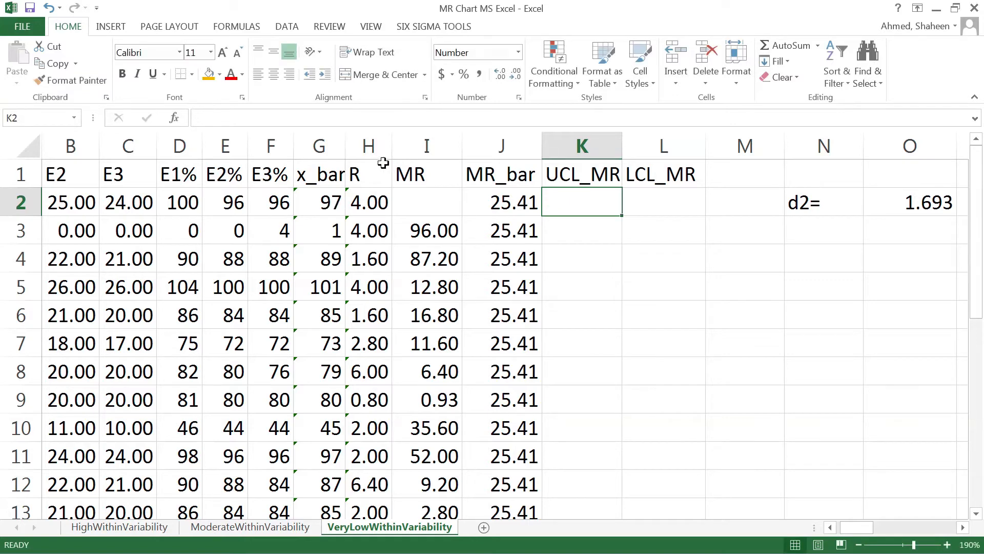
- Insert a new column H headed x_bar_bar and auto-fit it to the heading
{"action": "right_click", "coordinate": [369, 145]}
{"action": "left_click", "coordinate": [431, 247]}
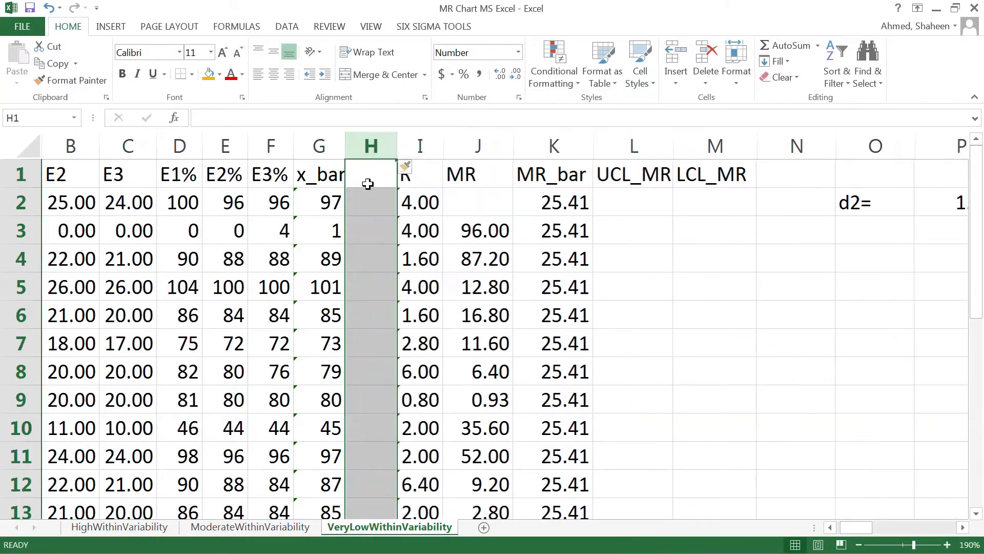
{"action": "left_click", "coordinate": [367, 181]}
{"action": "type", "text": "x"}
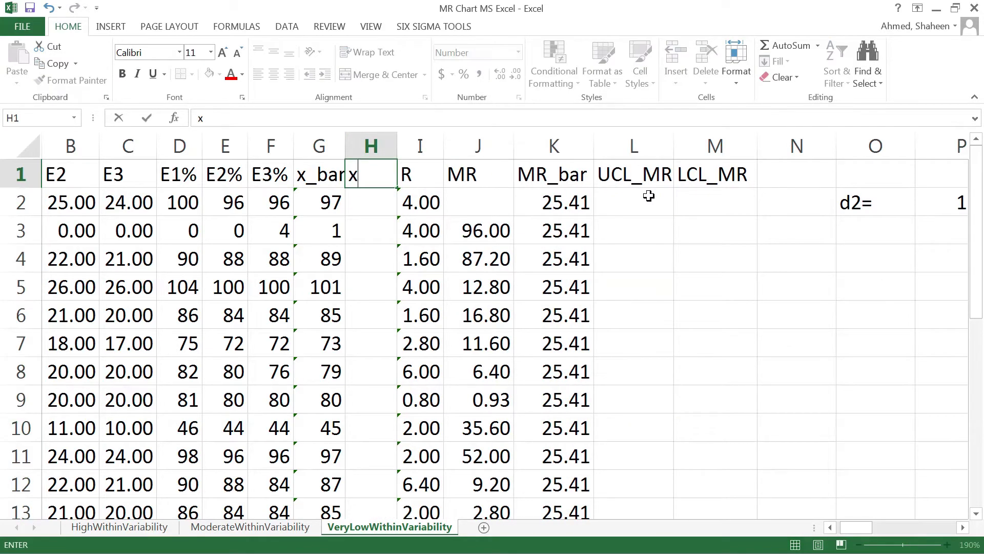
{"action": "type", "text": "_bar_bar"}
{"action": "key", "text": "Return"}
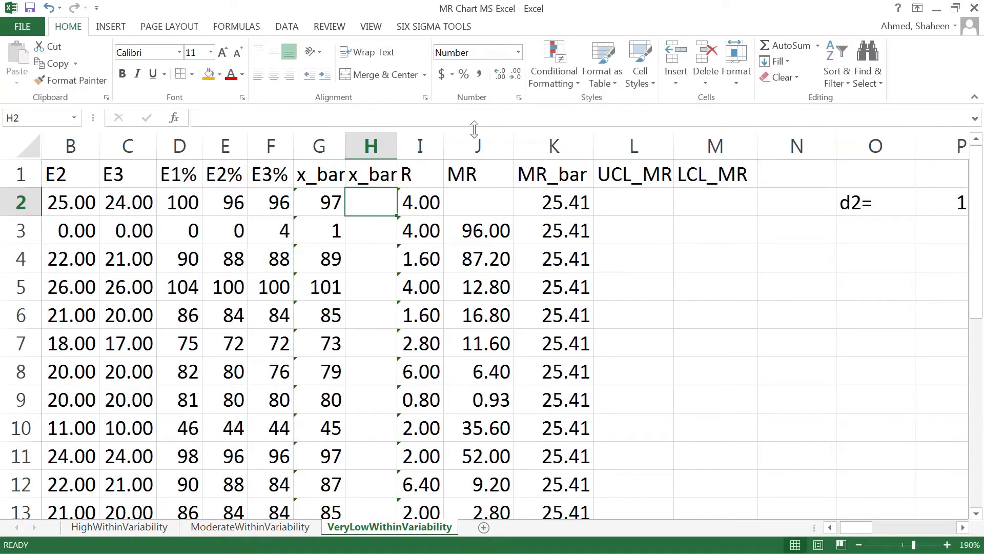
{"action": "double_click", "coordinate": [397, 154]}
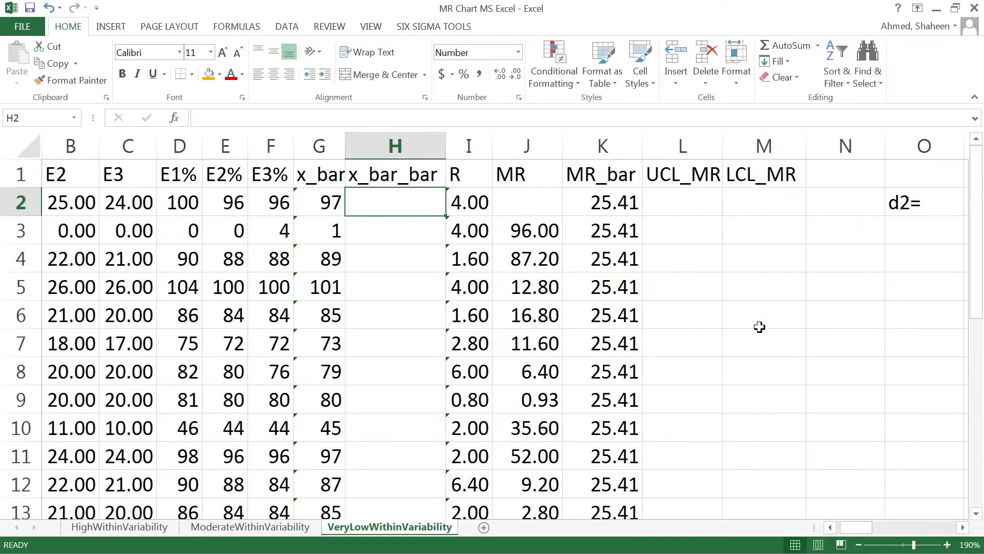
{"action": "scroll", "coordinate": [760, 326], "scroll_direction": "down", "scroll_amount": 1, "text": "ctrl"}
{"action": "scroll", "coordinate": [759, 327], "scroll_direction": "down", "scroll_amount": 1, "text": "ctrl"}
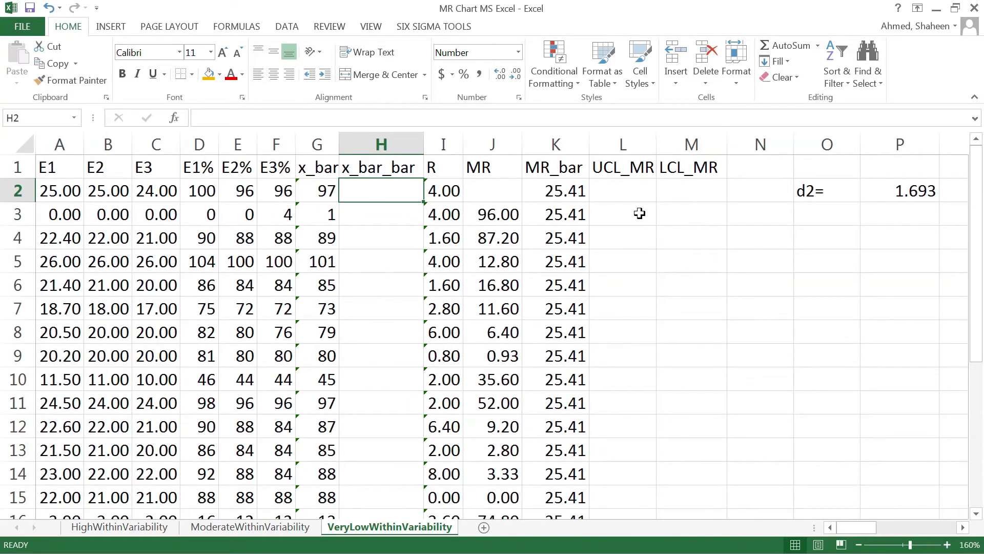
{"action": "left_click", "coordinate": [627, 190]}
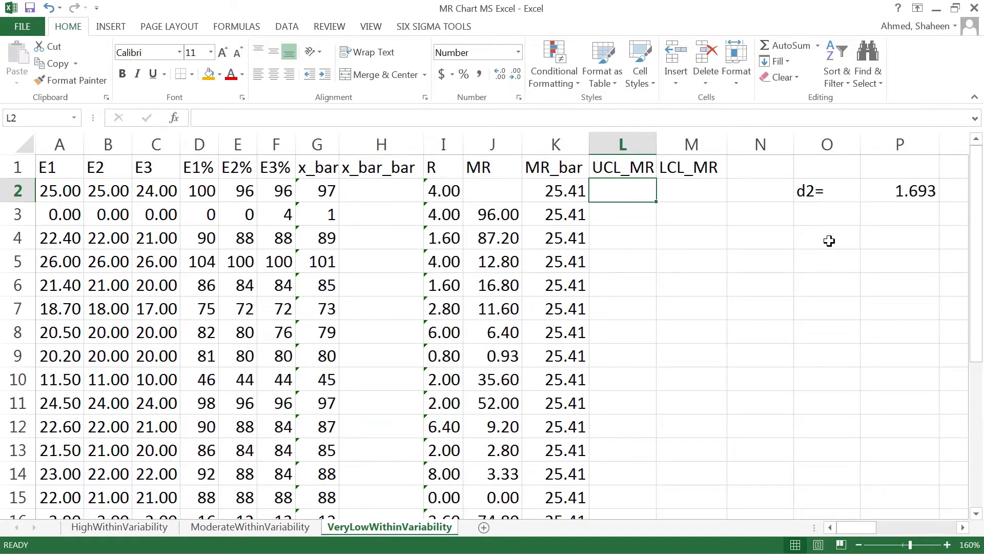
- Enter =AVERAGE(G:G) in H2 and fill it down column H, showing 77 in every row
{"action": "left_click", "coordinate": [384, 191]}
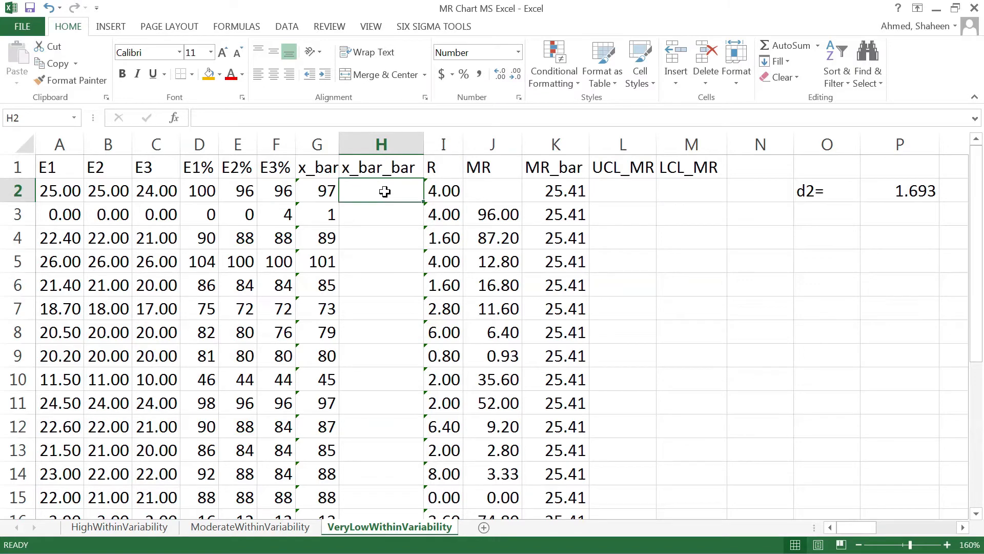
{"action": "type", "text": "av"}
{"action": "key", "text": "BackSpace"}
{"action": "key", "text": "BackSpace"}
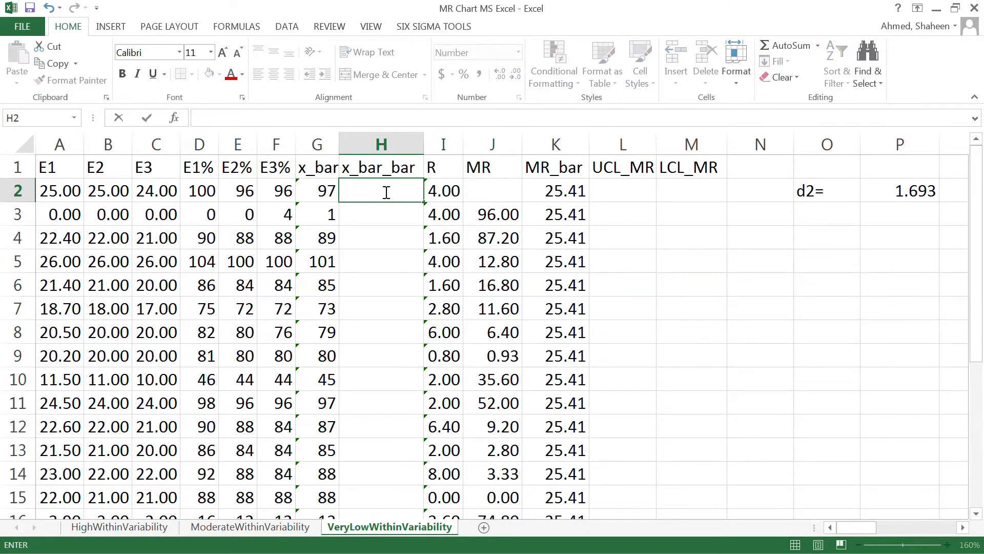
{"action": "type", "text": "=average"}
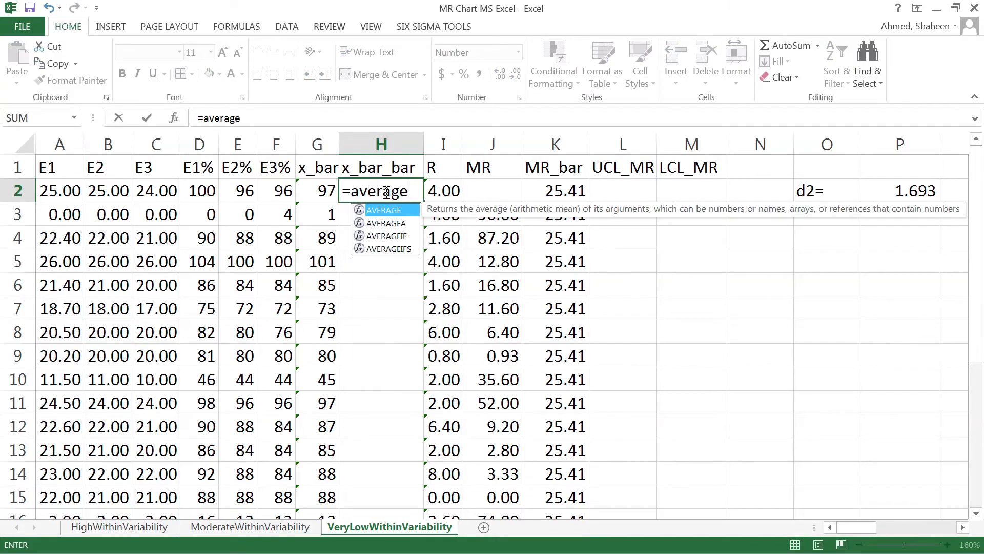
{"action": "type", "text": "("}
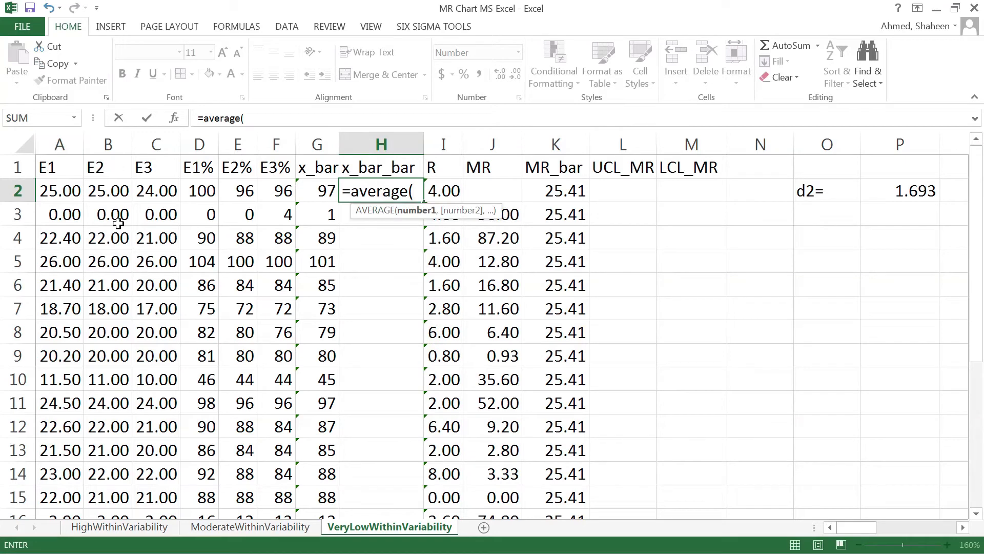
{"action": "left_click", "coordinate": [318, 144]}
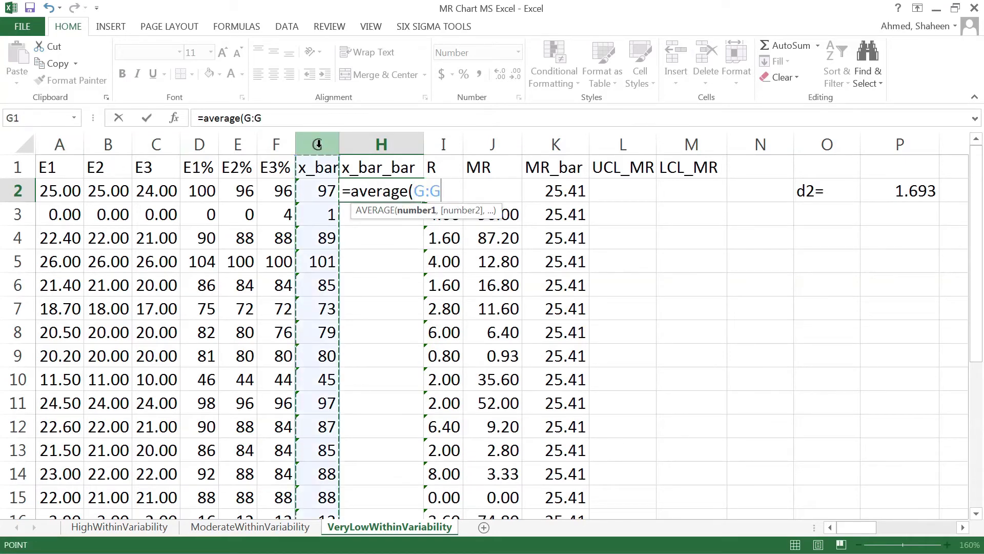
{"action": "key", "text": "Return"}
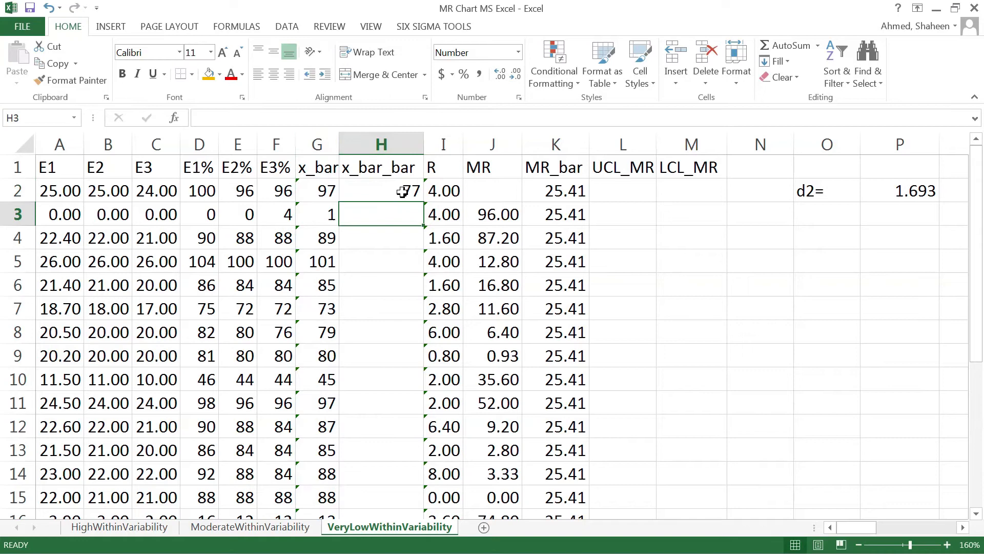
{"action": "left_click", "coordinate": [403, 191]}
{"action": "double_click", "coordinate": [424, 202]}
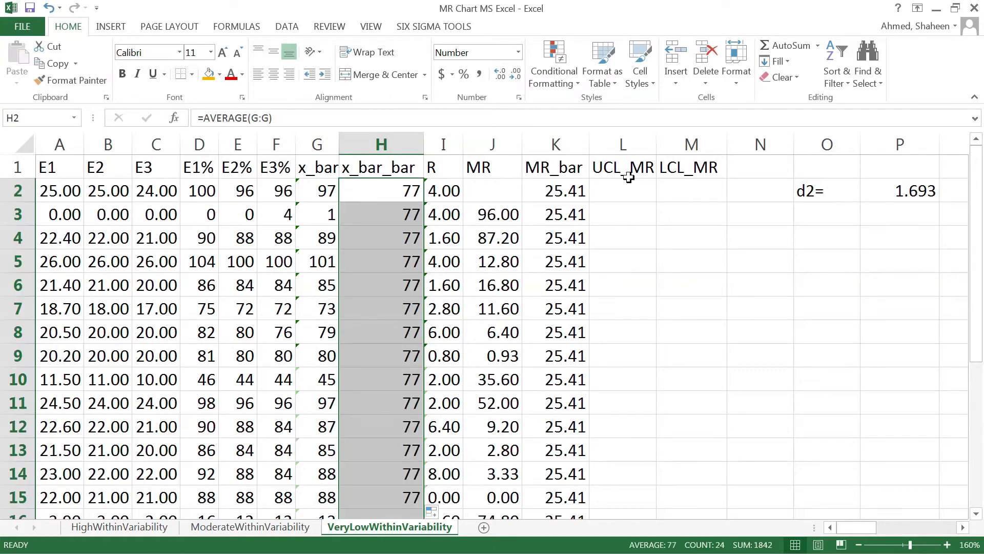
{"action": "left_click", "coordinate": [629, 179]}
{"action": "type", "text": "="}
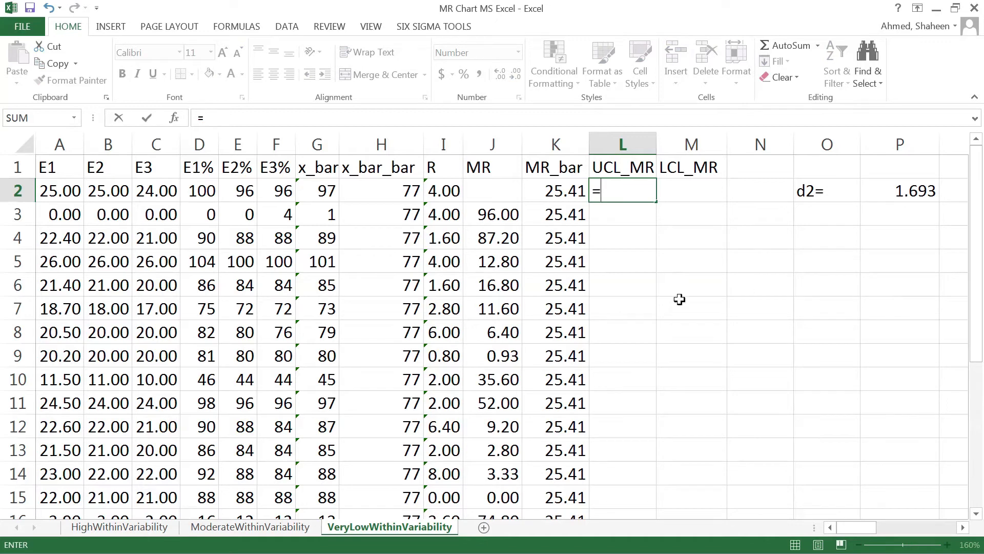
{"action": "left_click", "coordinate": [399, 196]}
{"action": "key", "text": "F4"}
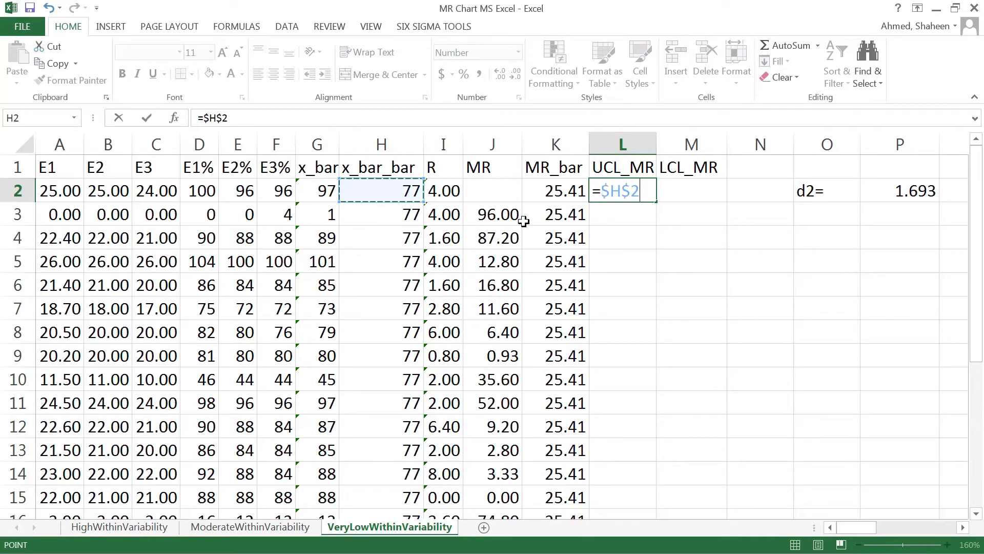
{"action": "type", "text": "+"}
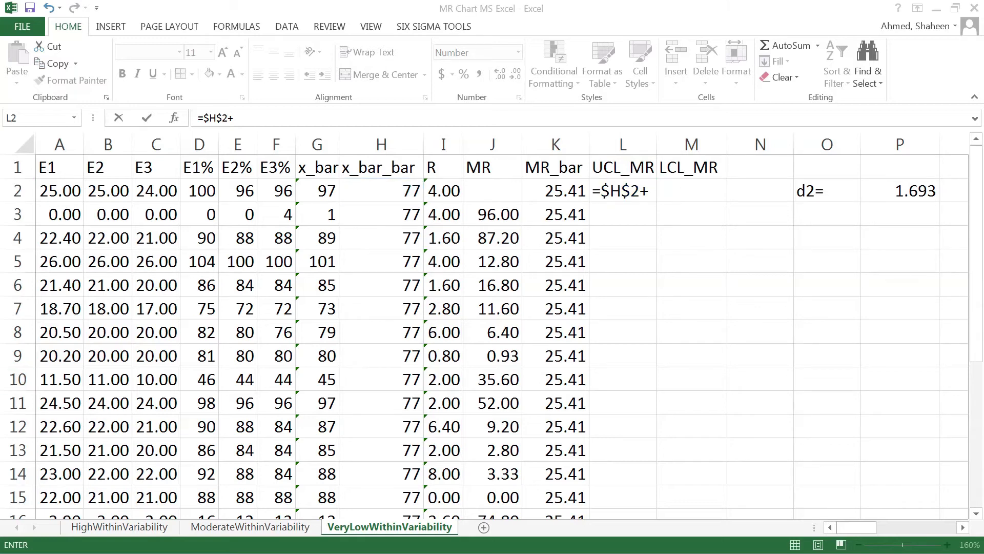
{"action": "key", "text": "alt+Tab"}
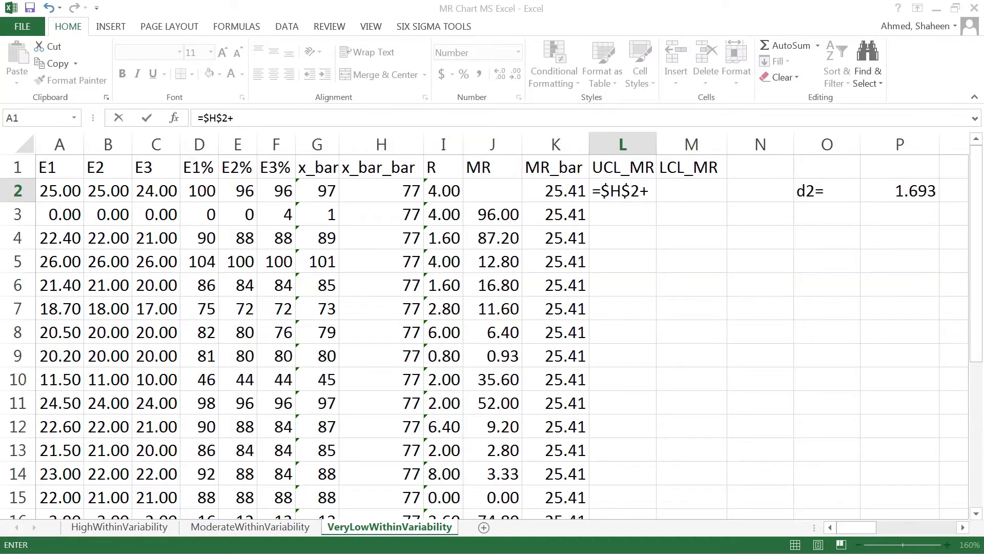
{"action": "left_click", "coordinate": [622, 190]}
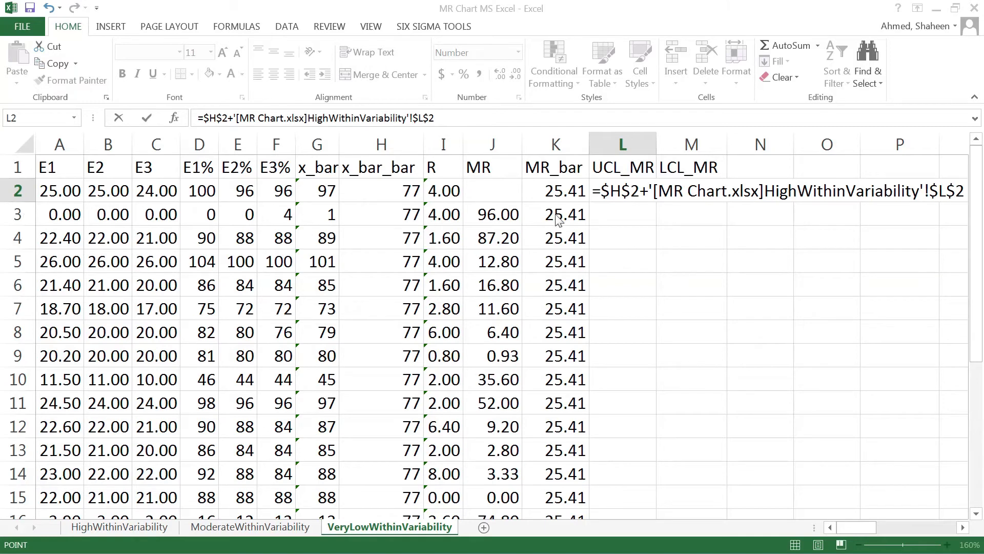
{"action": "key", "text": "Escape"}
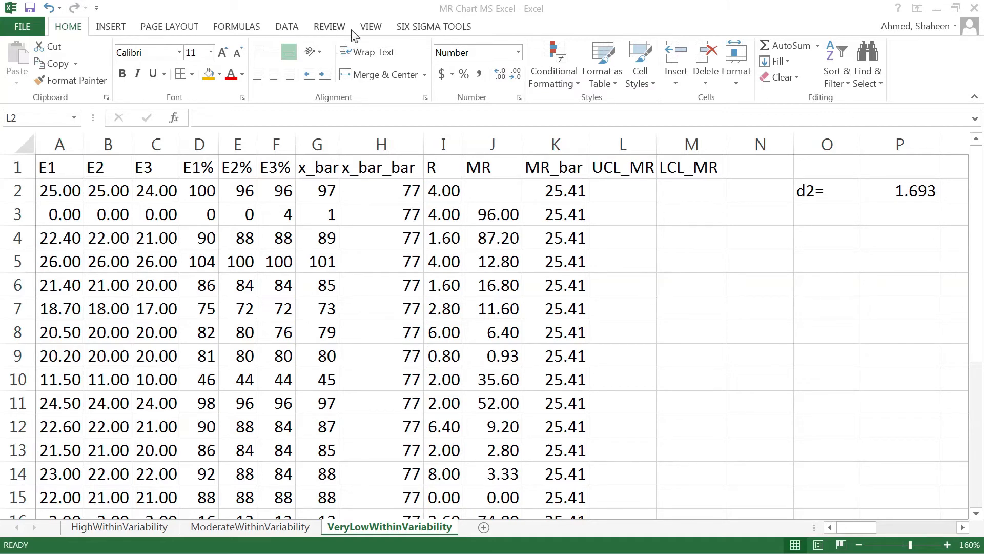
- Turn on Start Inking from the Review tab and select the red pen
{"action": "left_click", "coordinate": [387, 33]}
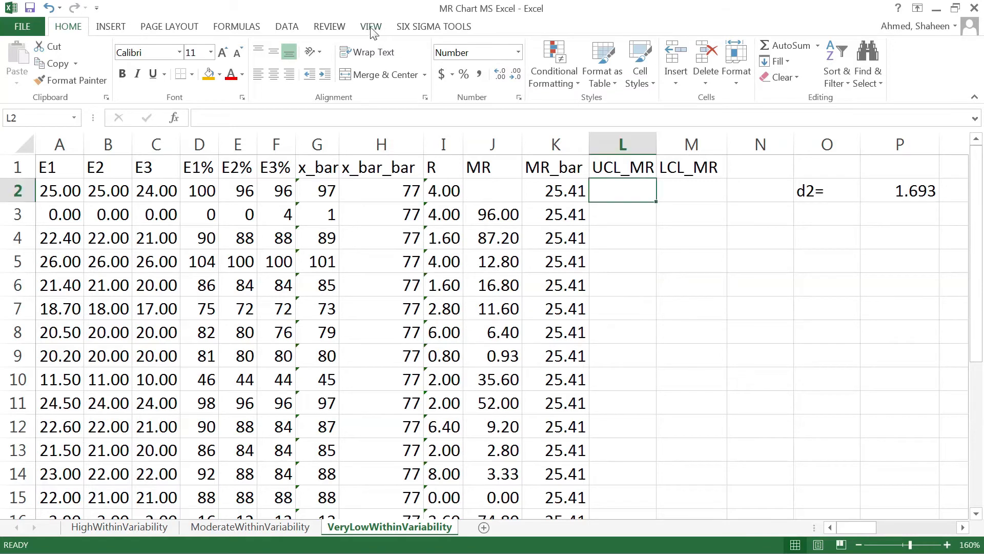
{"action": "left_click", "coordinate": [373, 28]}
{"action": "left_click", "coordinate": [326, 29]}
{"action": "left_click", "coordinate": [702, 51]}
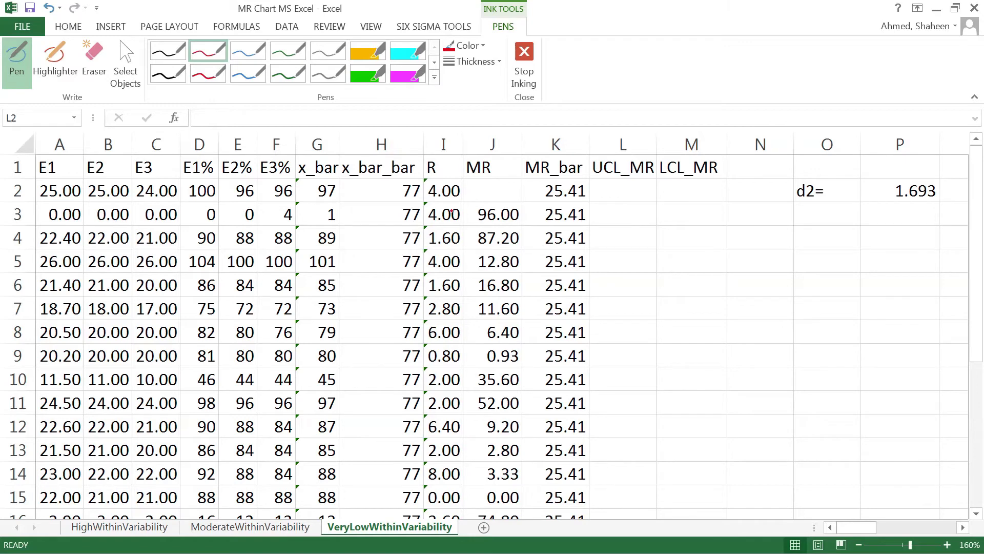
{"action": "left_click", "coordinate": [210, 55]}
- Handwrite UCL = x̿ + 3σ and σ = MR̄ / d2 near columns O–P, then stop inking
{"action": "mouse_move", "coordinate": [805, 232]}
{"action": "left_mouse_down"}
{"action": "mouse_move", "coordinate": [830, 246]}
{"action": "mouse_move", "coordinate": [879, 235]}
{"action": "left_mouse_up"}
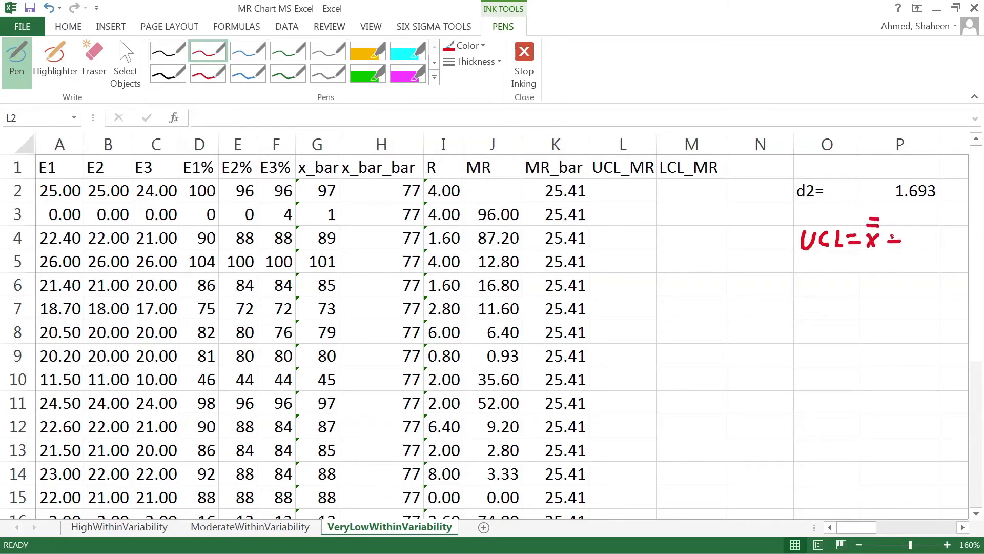
{"action": "mouse_move", "coordinate": [908, 235]}
{"action": "left_mouse_down"}
{"action": "mouse_move", "coordinate": [912, 250]}
{"action": "mouse_move", "coordinate": [948, 231]}
{"action": "left_mouse_up"}
{"action": "mouse_move", "coordinate": [835, 282]}
{"action": "left_mouse_down"}
{"action": "mouse_move", "coordinate": [905, 282]}
{"action": "mouse_move", "coordinate": [922, 277]}
{"action": "mouse_move", "coordinate": [918, 264]}
{"action": "left_mouse_up"}
{"action": "left_click", "coordinate": [926, 279]}
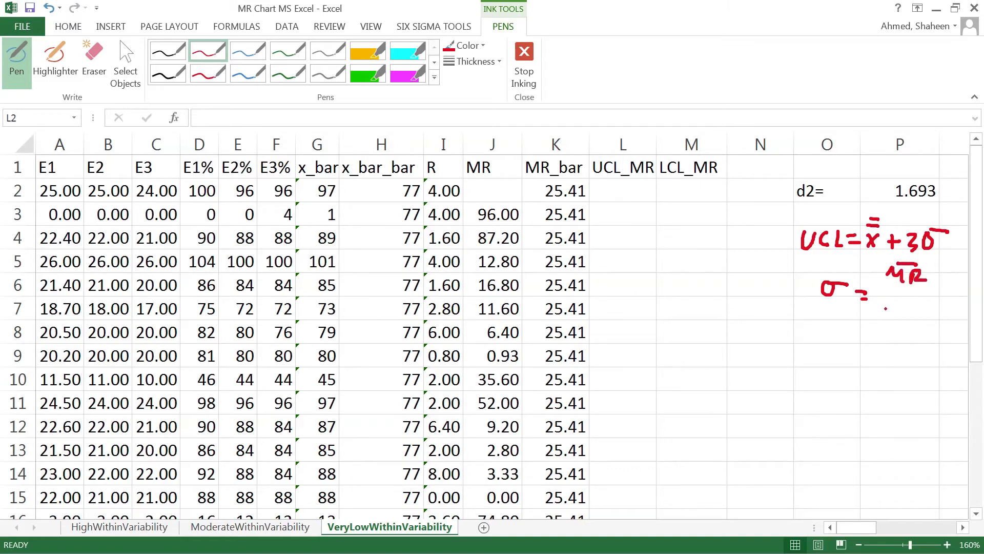
{"action": "mouse_move", "coordinate": [896, 299]}
{"action": "left_mouse_down"}
{"action": "mouse_move", "coordinate": [934, 303]}
{"action": "mouse_move", "coordinate": [920, 328]}
{"action": "mouse_move", "coordinate": [943, 340]}
{"action": "left_mouse_up"}
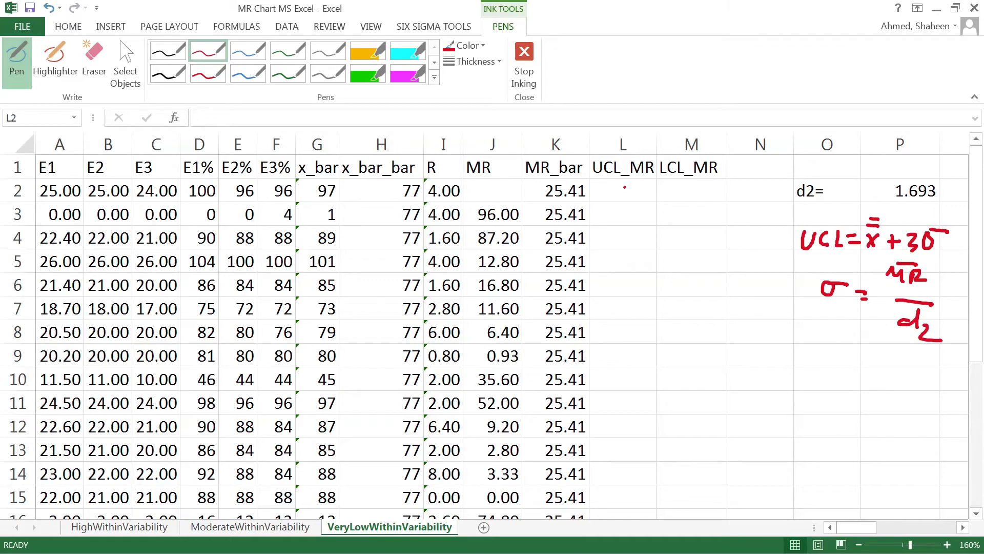
{"action": "left_click", "coordinate": [527, 64]}
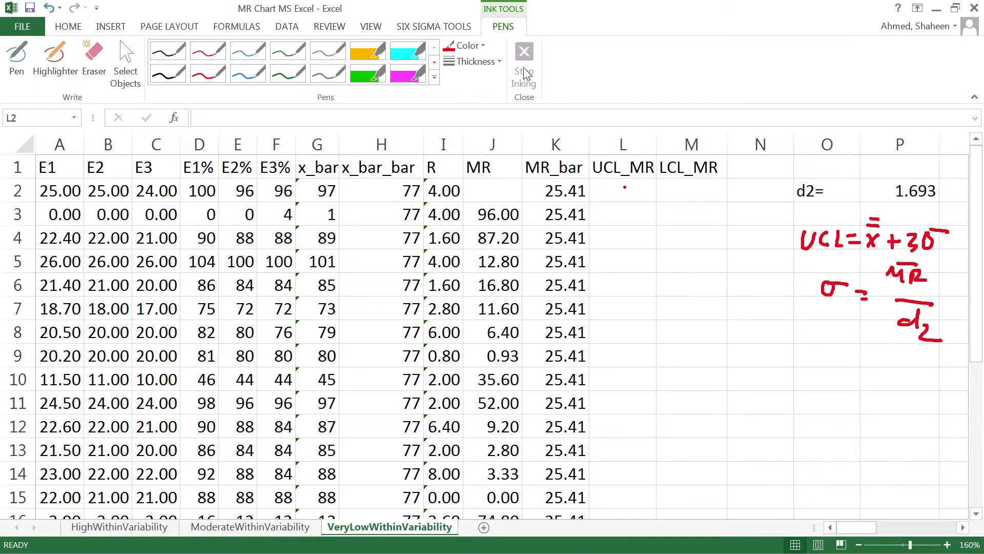
{"action": "left_click", "coordinate": [627, 197]}
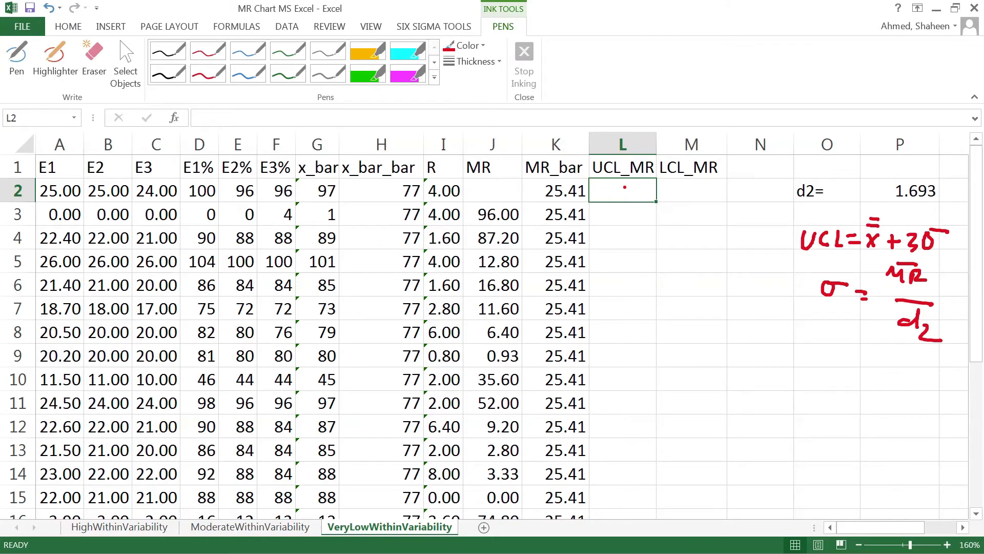
- Enter =$H$2+3*$K$2/$P$2 in L2 with absolute references, giving 121.77
{"action": "type", "text": "="}
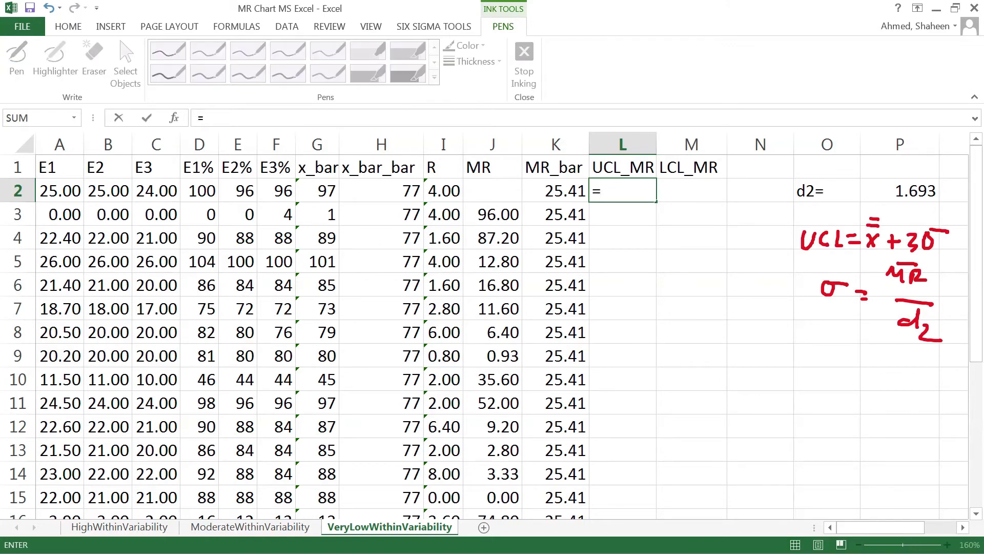
{"action": "left_click", "coordinate": [383, 197]}
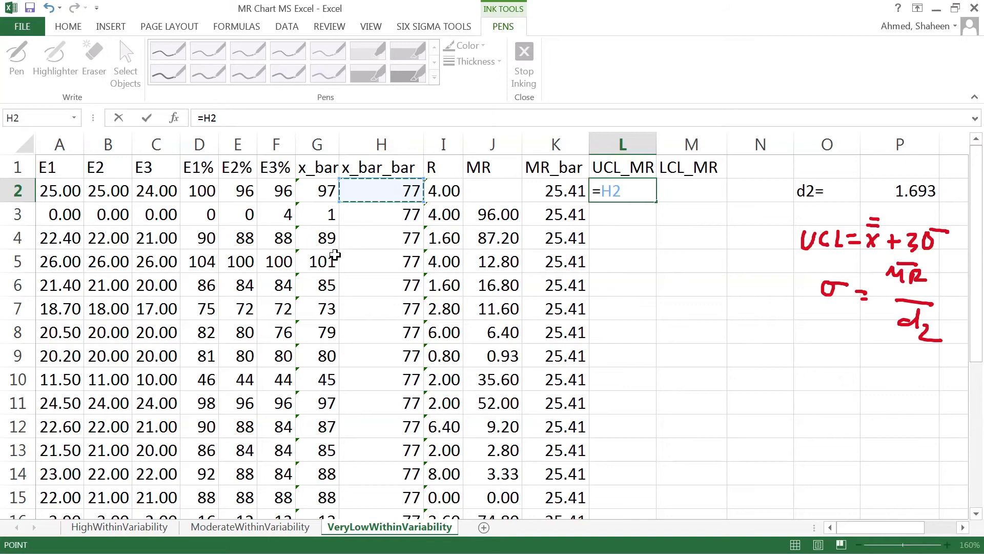
{"action": "type", "text": "+"}
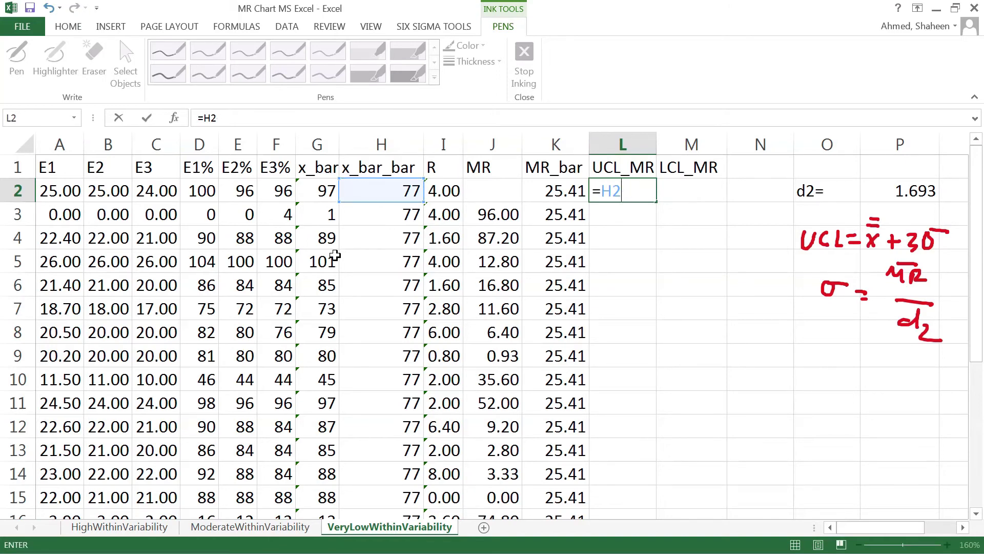
{"action": "key", "text": "F4"}
{"action": "type", "text": "+"}
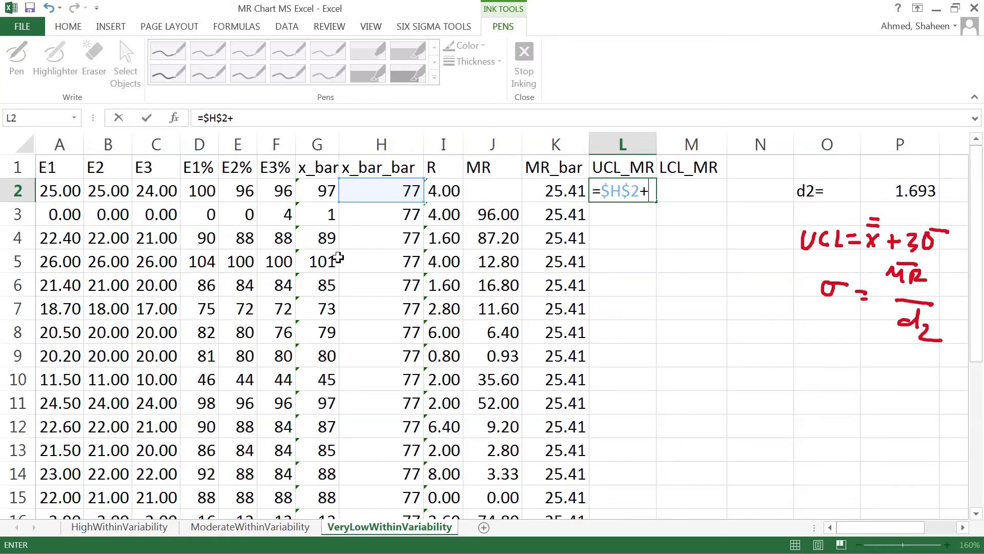
{"action": "type", "text": "3*"}
{"action": "left_click", "coordinate": [560, 192]}
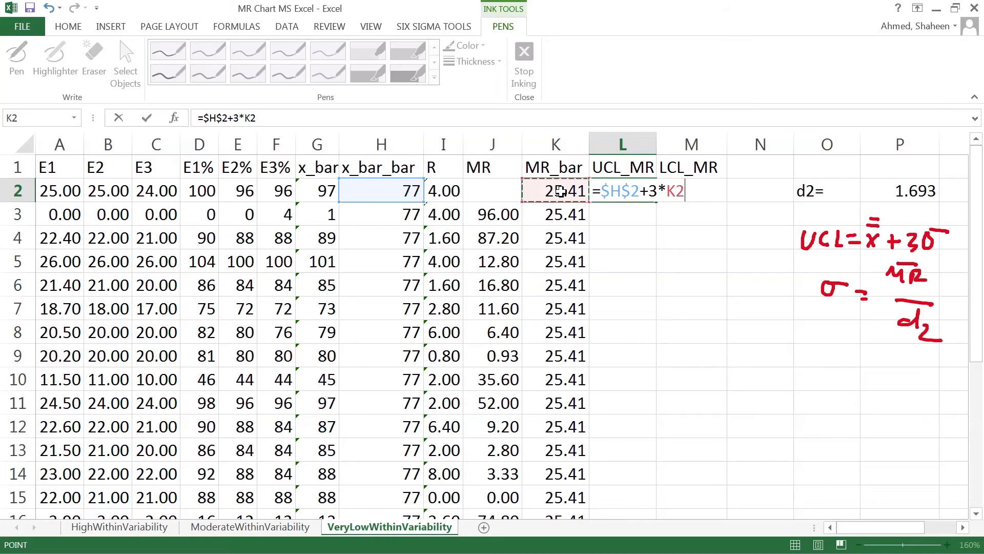
{"action": "key", "text": "F4"}
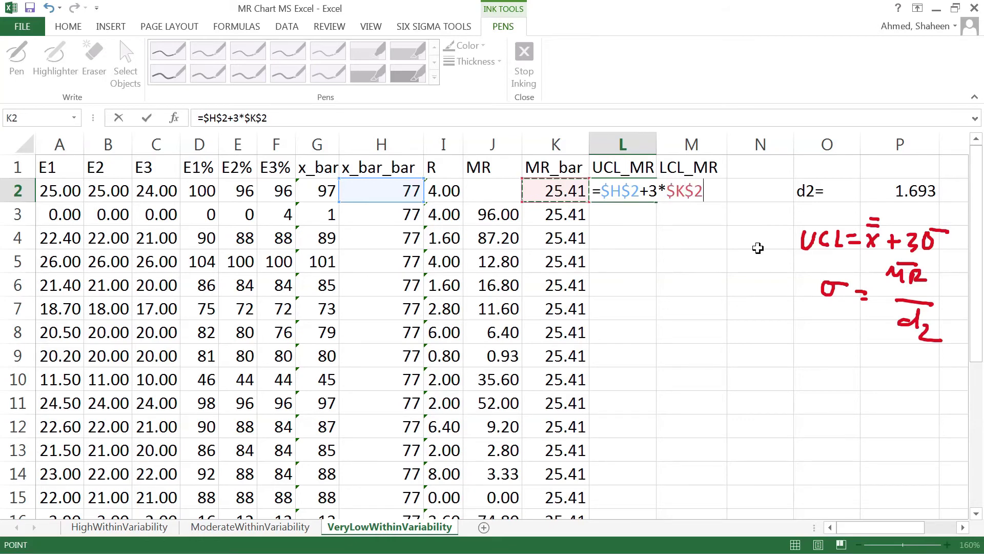
{"action": "type", "text": "/"}
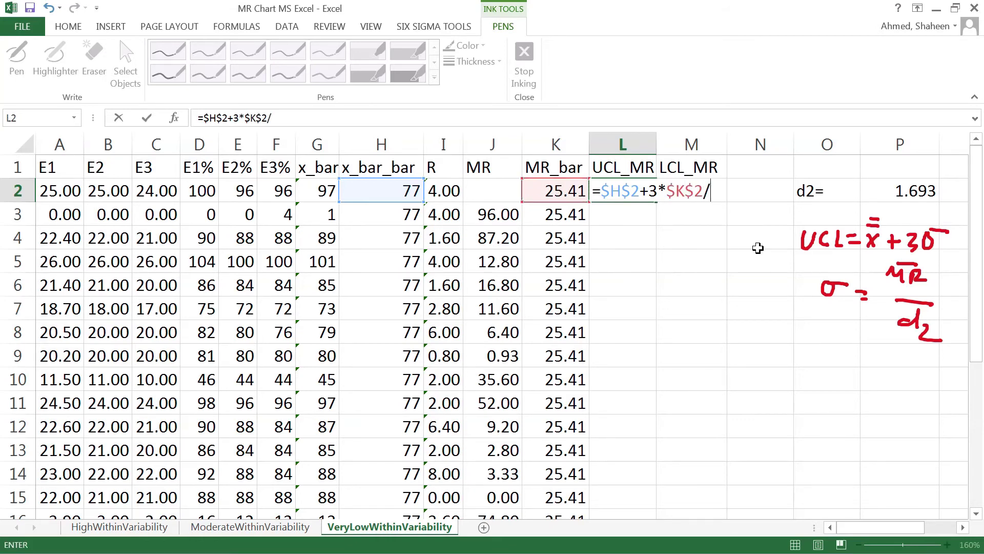
{"action": "left_click", "coordinate": [906, 194]}
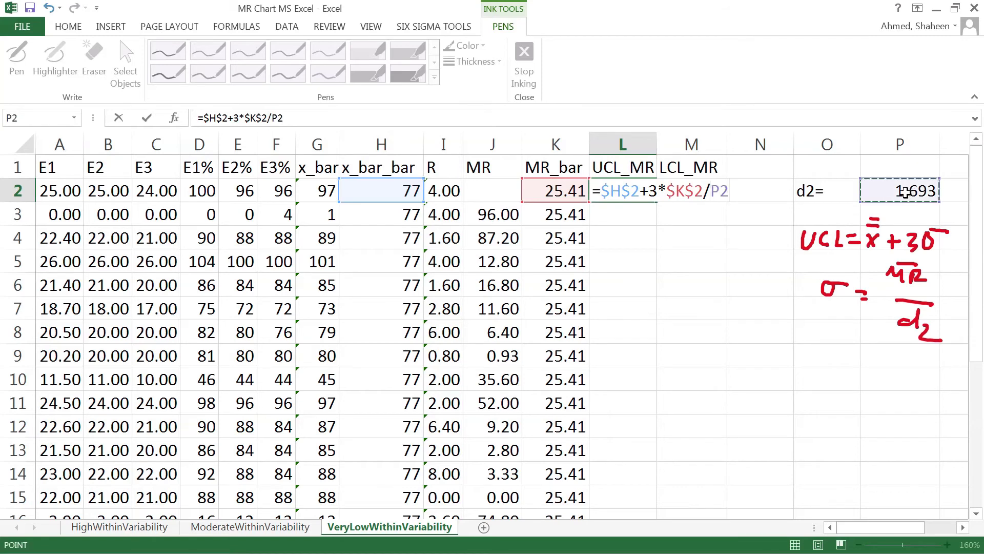
{"action": "key", "text": "F4"}
{"action": "key", "text": "Return"}
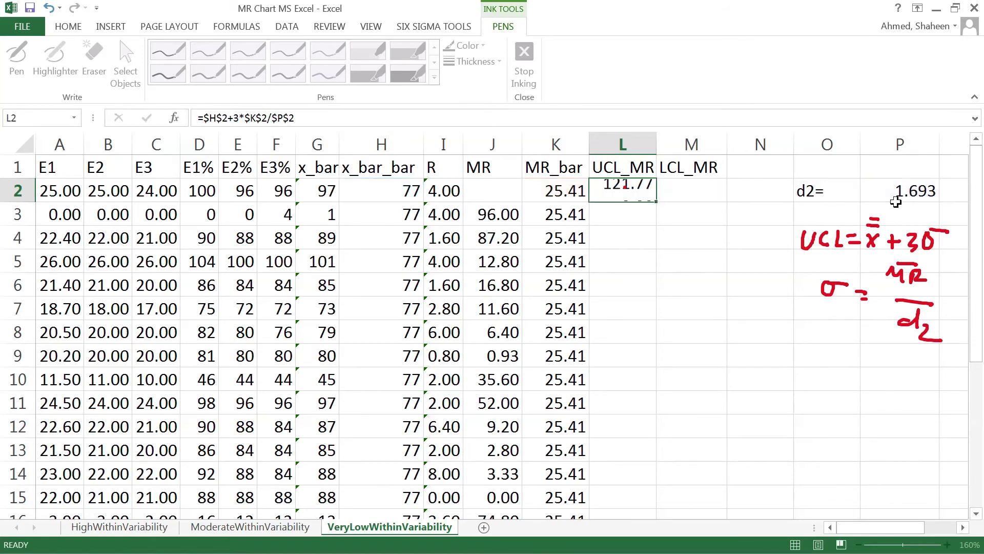
- Copy the UCL formula from L2 across into M2 under LCL_MR
{"action": "left_click", "coordinate": [652, 197]}
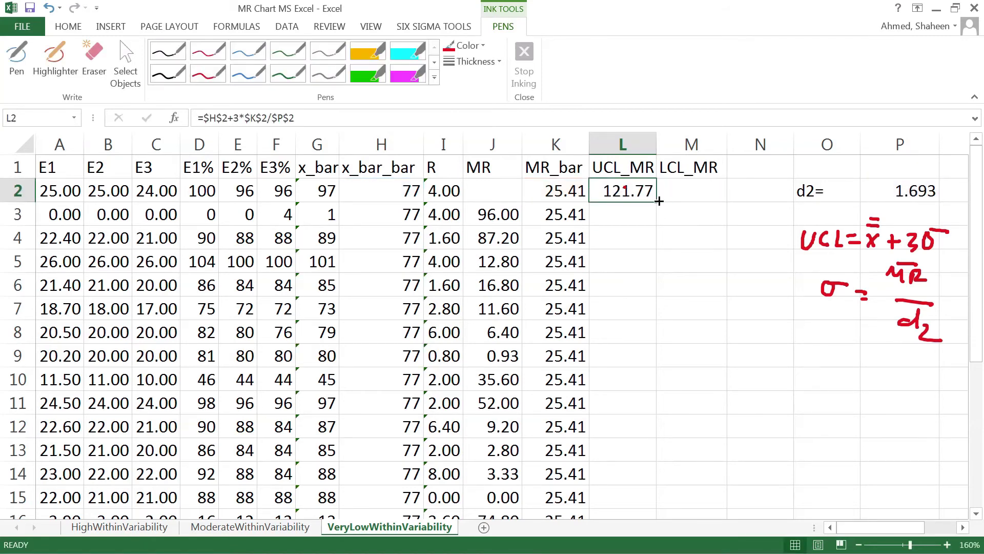
{"action": "left_click_drag", "start_coordinate": [657, 202], "coordinate": [712, 196]}
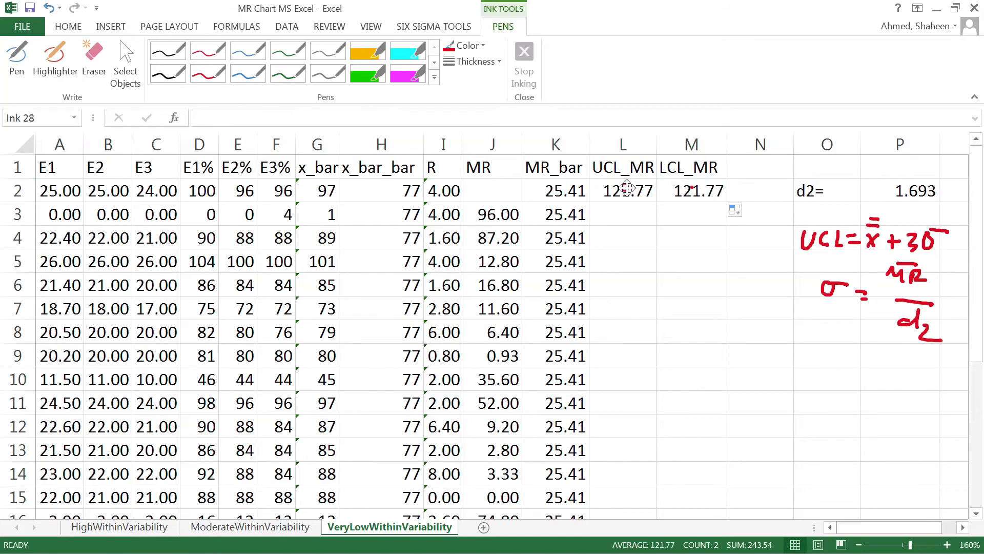
{"action": "key", "text": "Escape"}
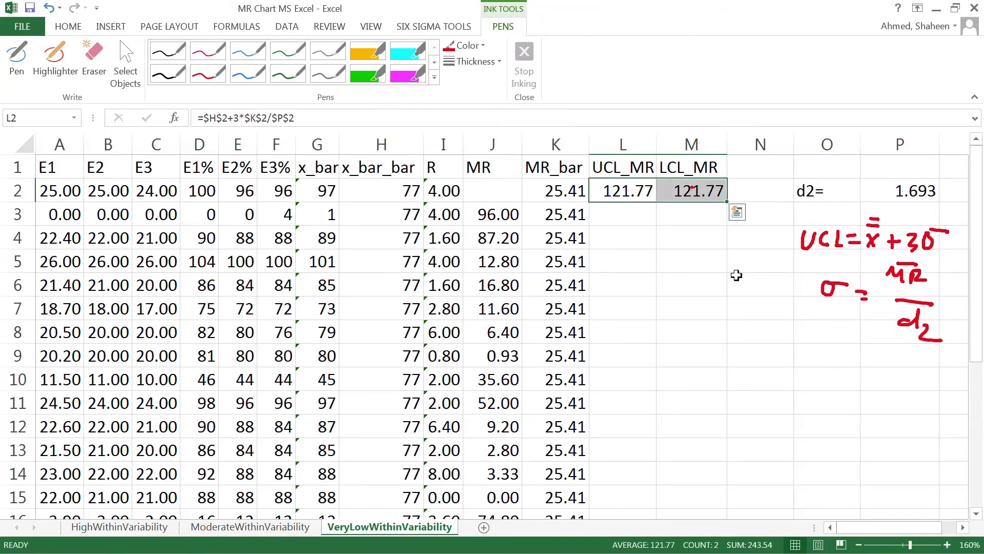
{"action": "left_click", "coordinate": [704, 211]}
{"action": "left_click", "coordinate": [695, 190]}
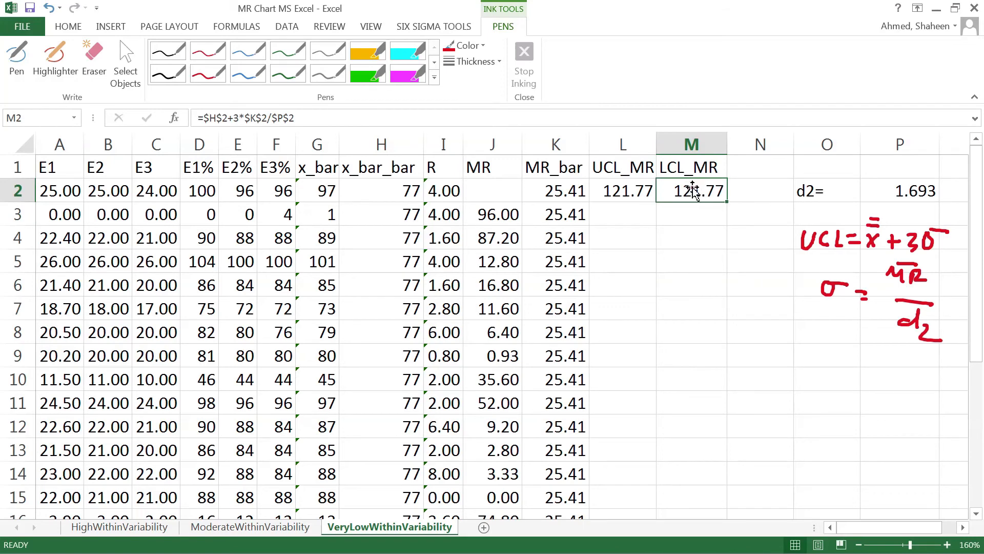
{"action": "left_click", "coordinate": [694, 188]}
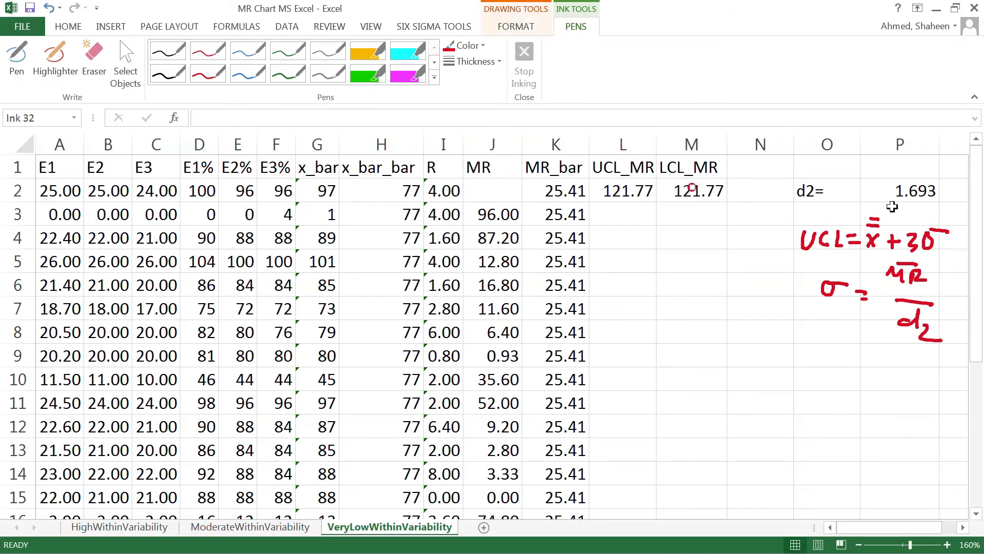
{"action": "key", "text": "Escape"}
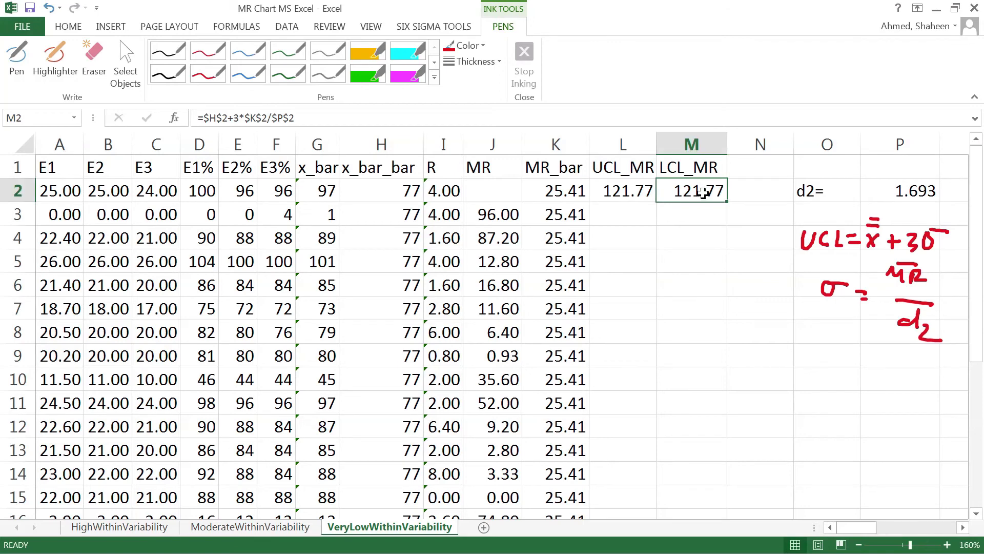
- Change M2 to =$H$2-3*$K$2/$P$2 (31.70) and fill L2:M2 down the columns
{"action": "double_click", "coordinate": [708, 191]}
{"action": "left_click", "coordinate": [720, 191]}
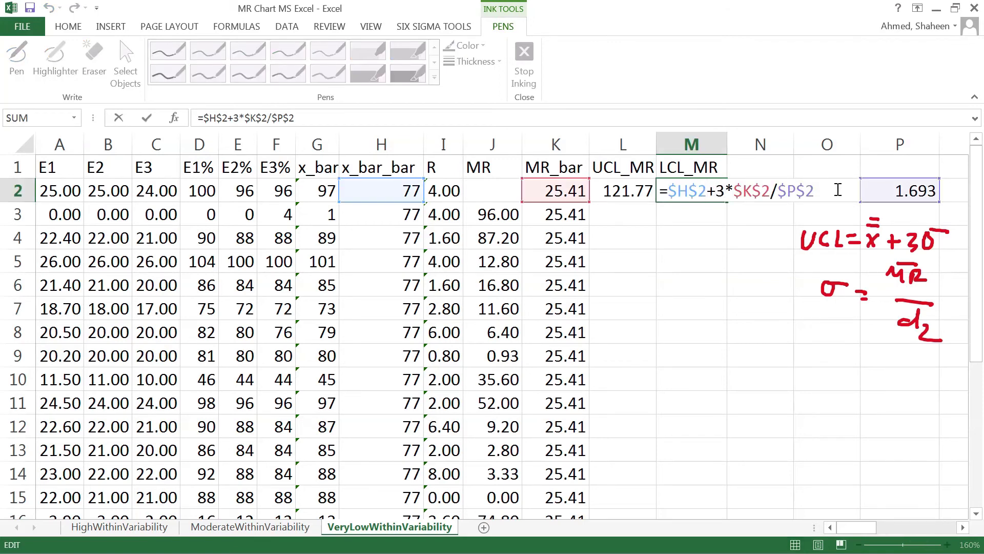
{"action": "key", "text": "BackSpace"}
{"action": "type", "text": "-"}
{"action": "key", "text": "Return"}
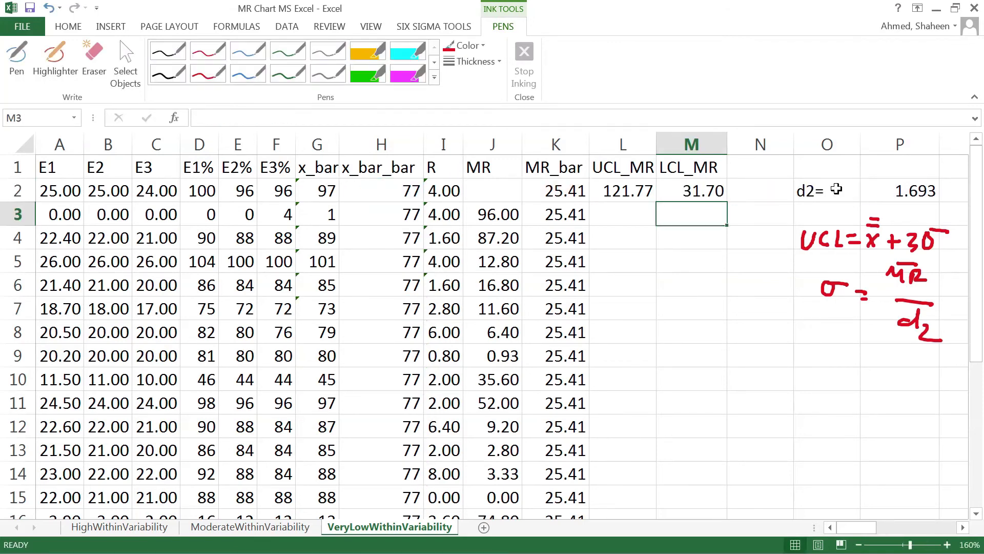
{"action": "left_click_drag", "start_coordinate": [621, 193], "coordinate": [688, 196]}
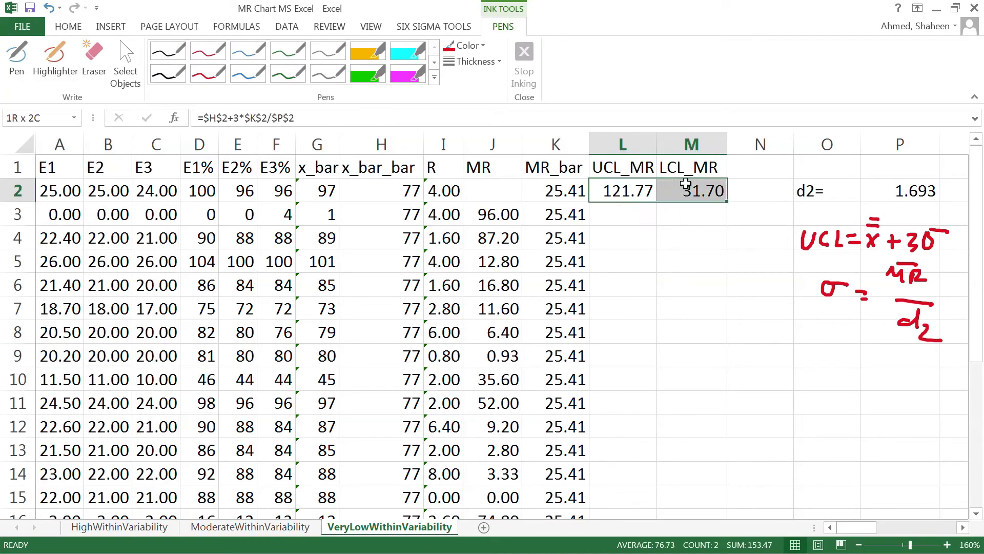
{"action": "double_click", "coordinate": [728, 202]}
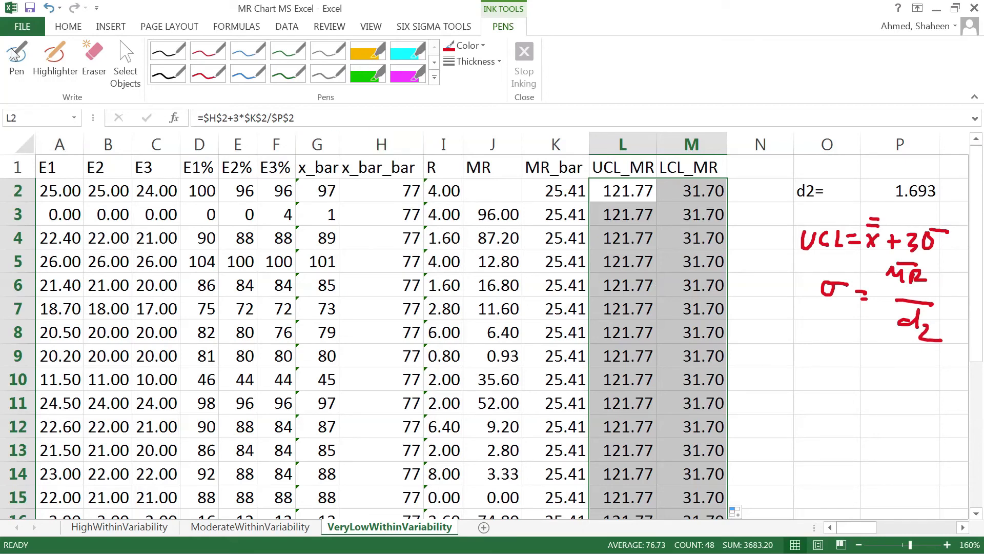
- Insert a Line with Markers chart of the x_bar, x_bar_bar, UCL_MR and LCL_MR columns
{"action": "left_click", "coordinate": [309, 139]}
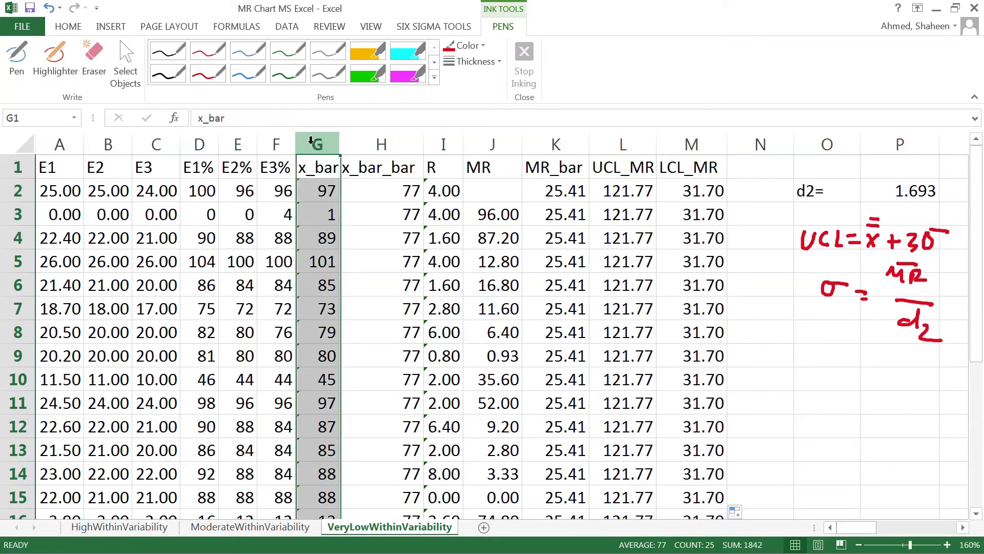
{"action": "left_click", "coordinate": [397, 141], "text": "ctrl"}
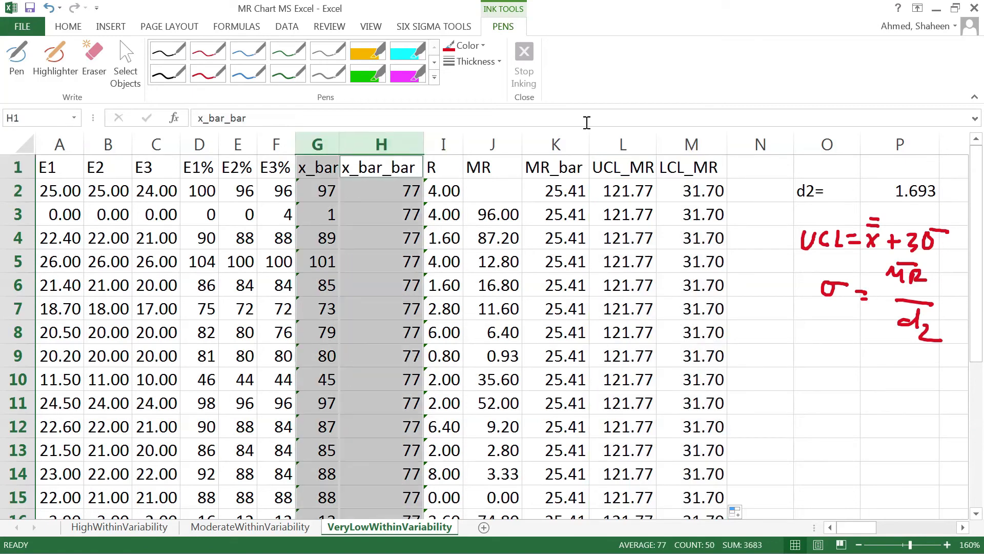
{"action": "left_click", "coordinate": [618, 135], "text": "ctrl"}
{"action": "left_click", "coordinate": [697, 134], "text": "ctrl"}
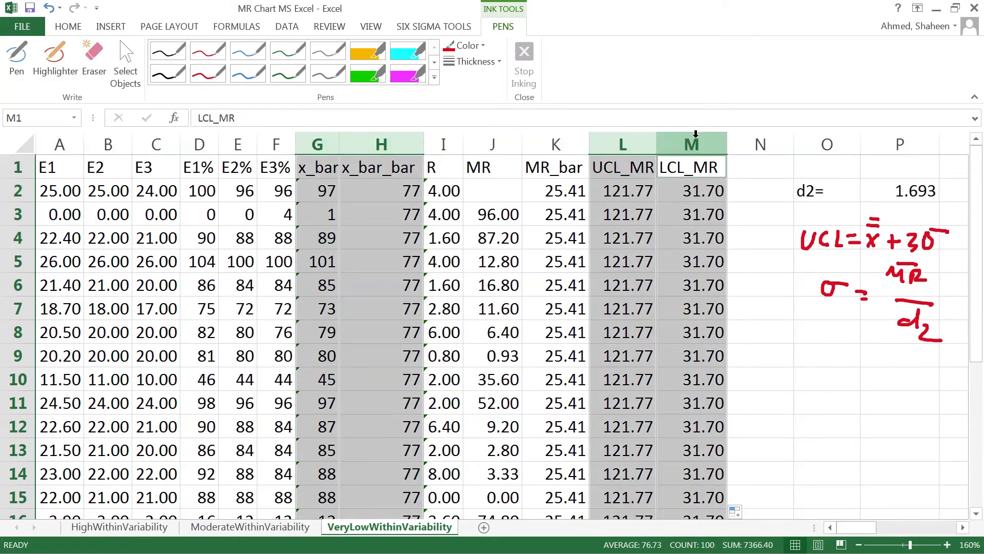
{"action": "left_click", "coordinate": [122, 30]}
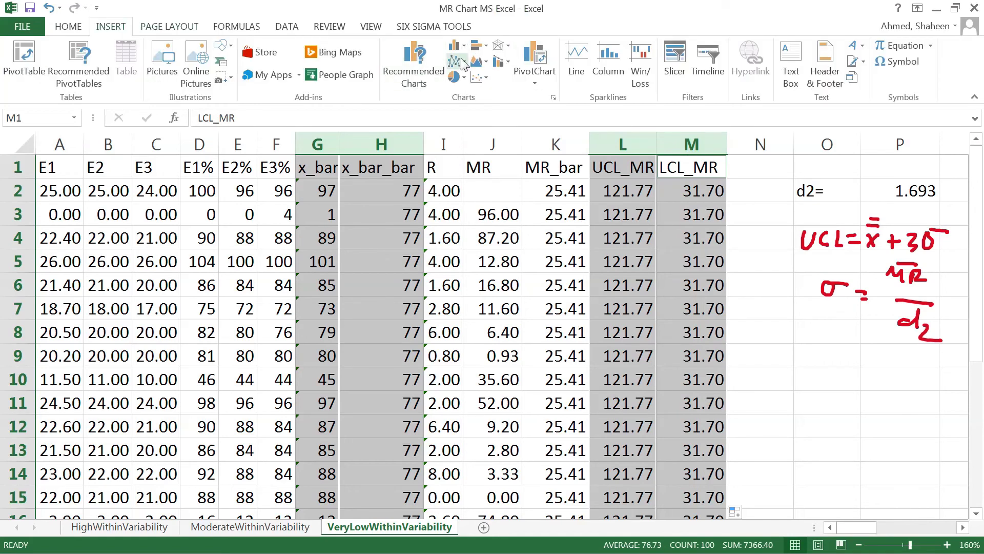
{"action": "left_click", "coordinate": [457, 61]}
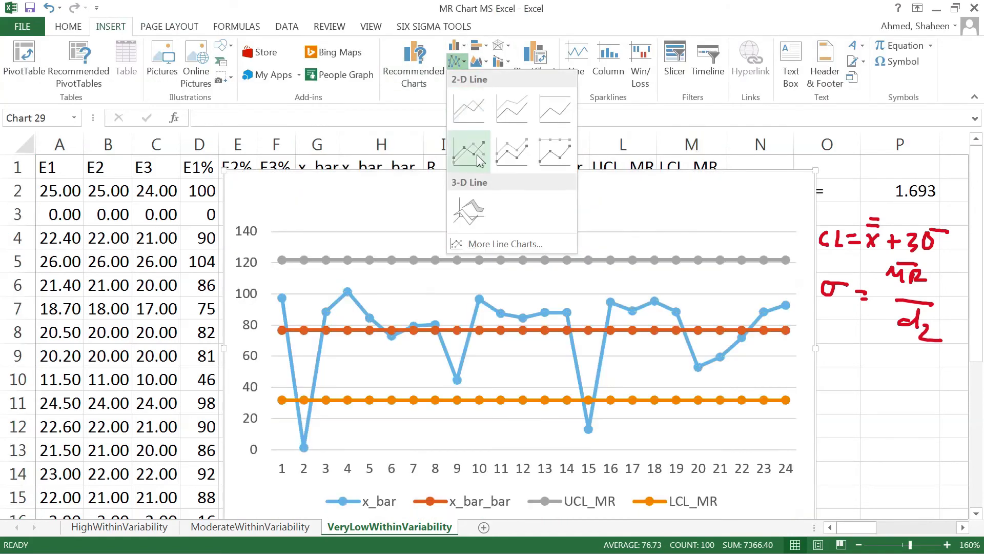
{"action": "left_click", "coordinate": [478, 160]}
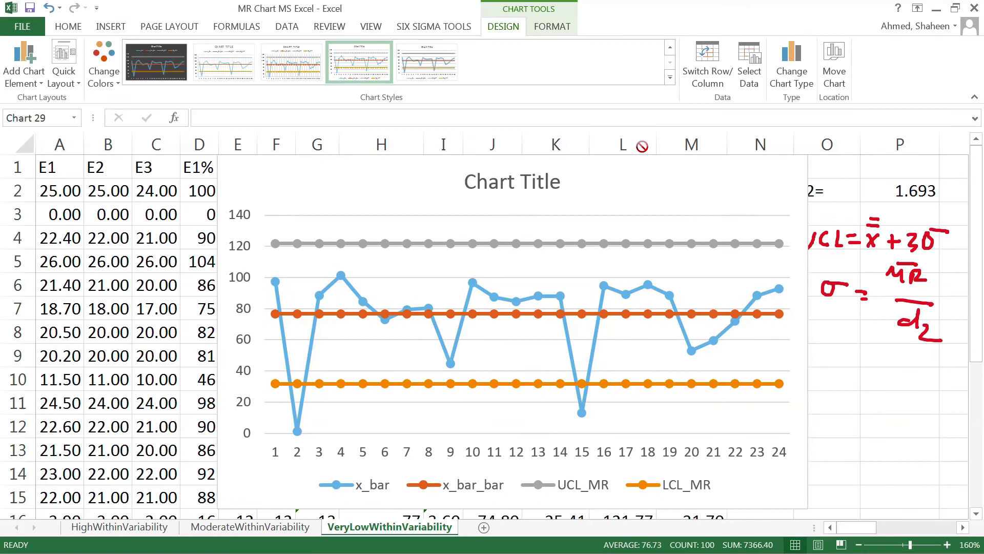
{"action": "left_click_drag", "start_coordinate": [621, 135], "coordinate": [628, 151]}
- Title the chart 'Idividual Moving Range Chart' and move it near column B
{"action": "double_click", "coordinate": [505, 204]}
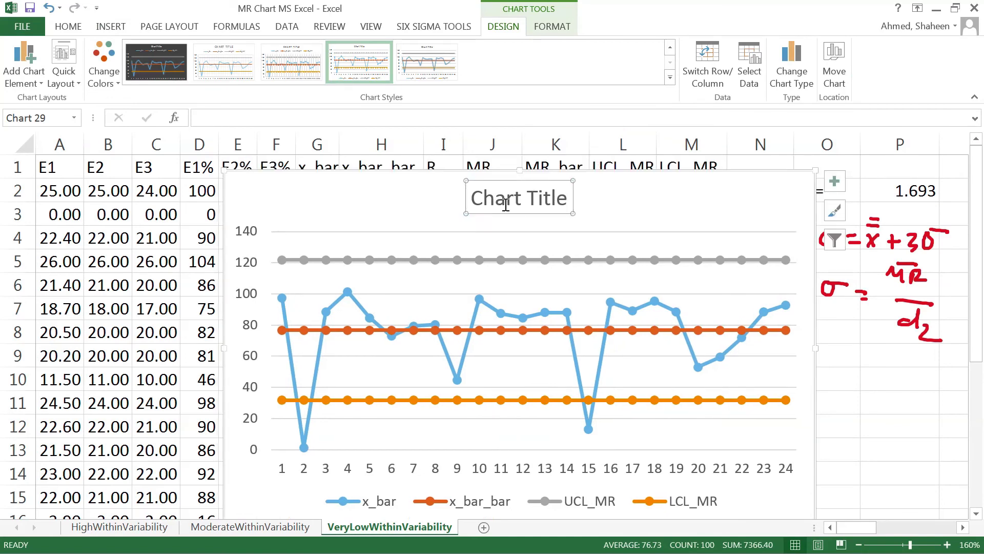
{"action": "double_click", "coordinate": [506, 203]}
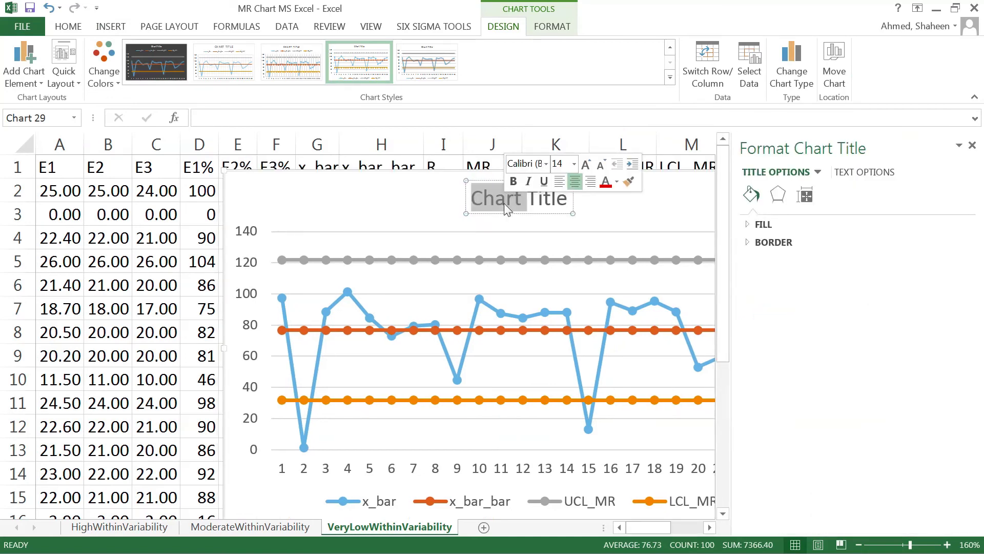
{"action": "triple_click", "coordinate": [497, 206]}
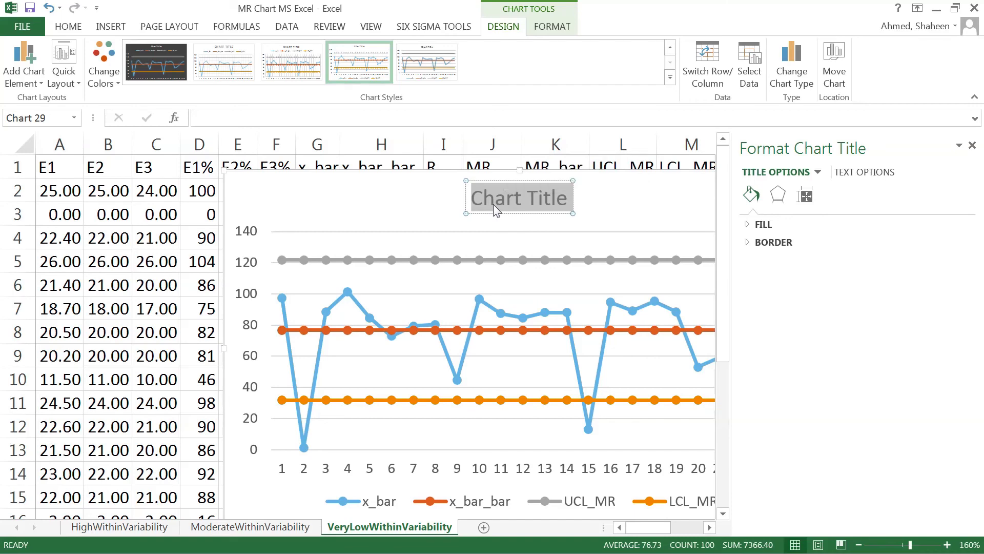
{"action": "type", "text": "Idivid"}
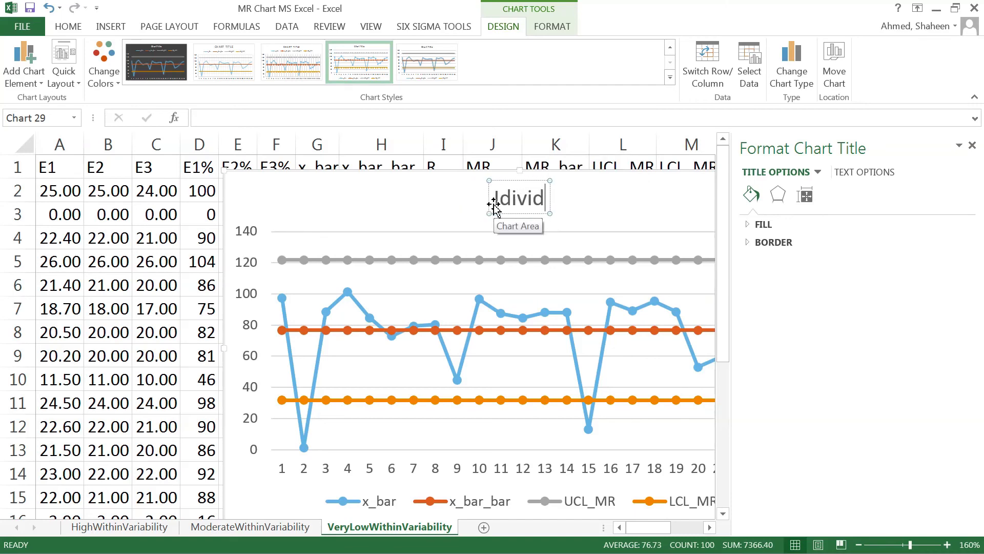
{"action": "type", "text": "ual M"}
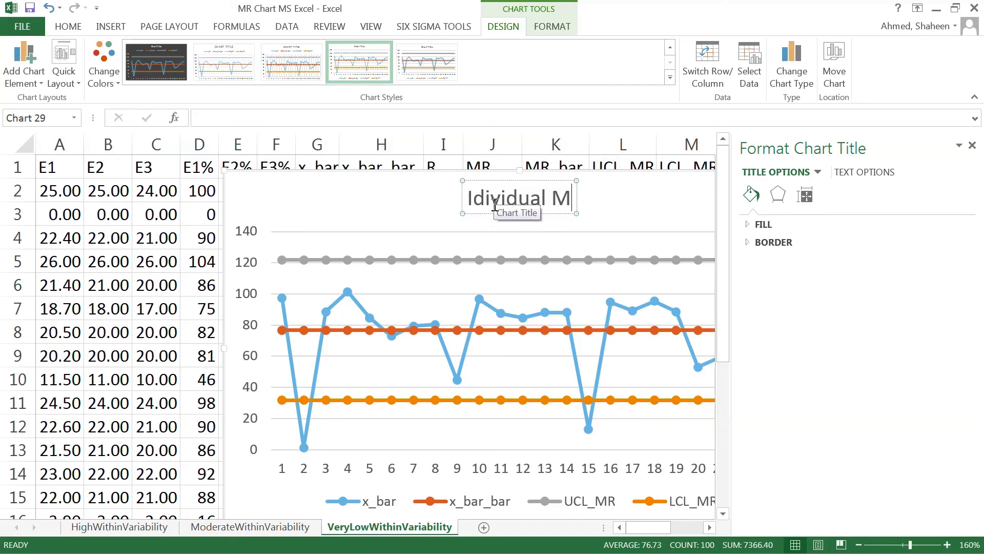
{"action": "type", "text": "ov"}
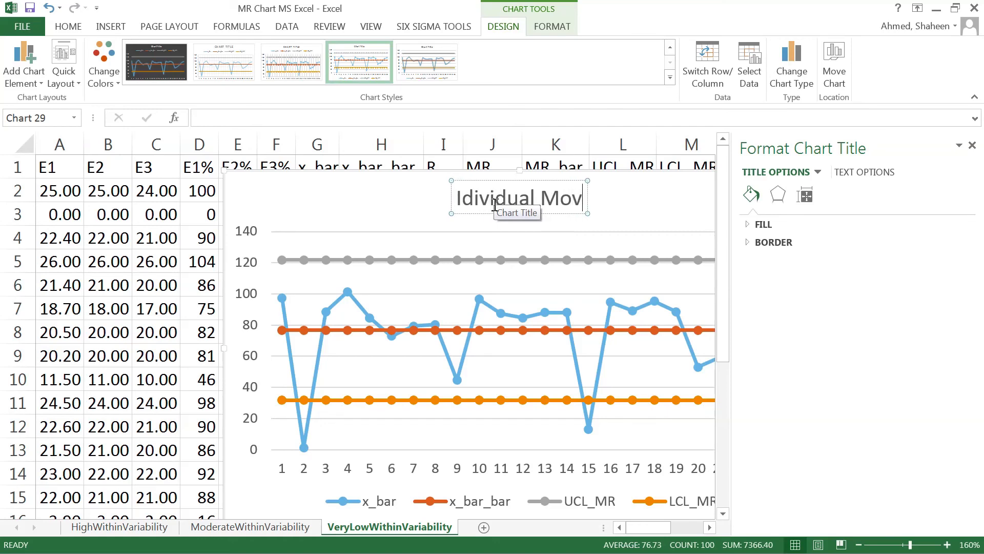
{"action": "type", "text": "ing Range Chart"}
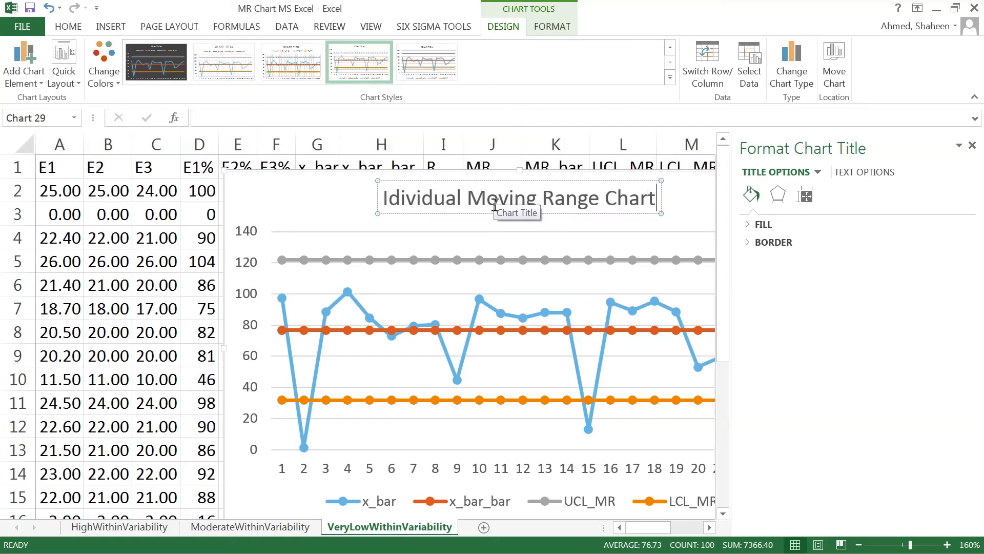
{"action": "left_click_drag", "start_coordinate": [347, 174], "coordinate": [219, 159]}
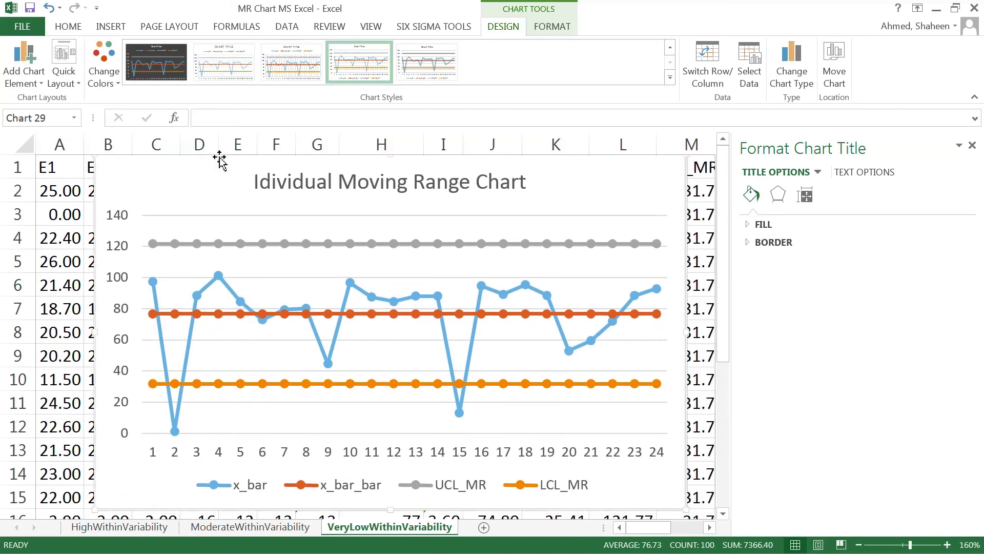
- Close the Format Chart Area pane and resize the chart wider to column N and slightly shorter
{"action": "left_click", "coordinate": [973, 146]}
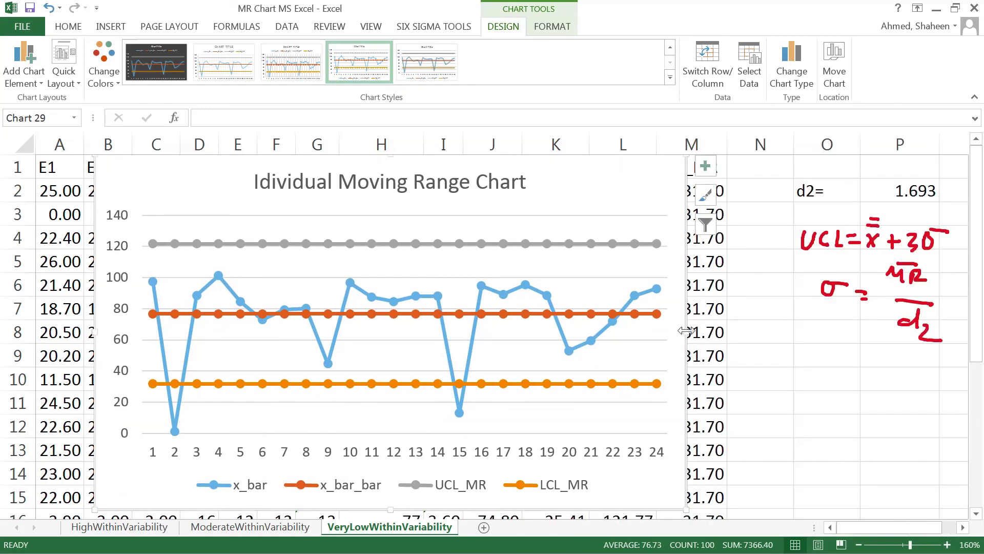
{"action": "left_click_drag", "start_coordinate": [685, 331], "coordinate": [775, 306]}
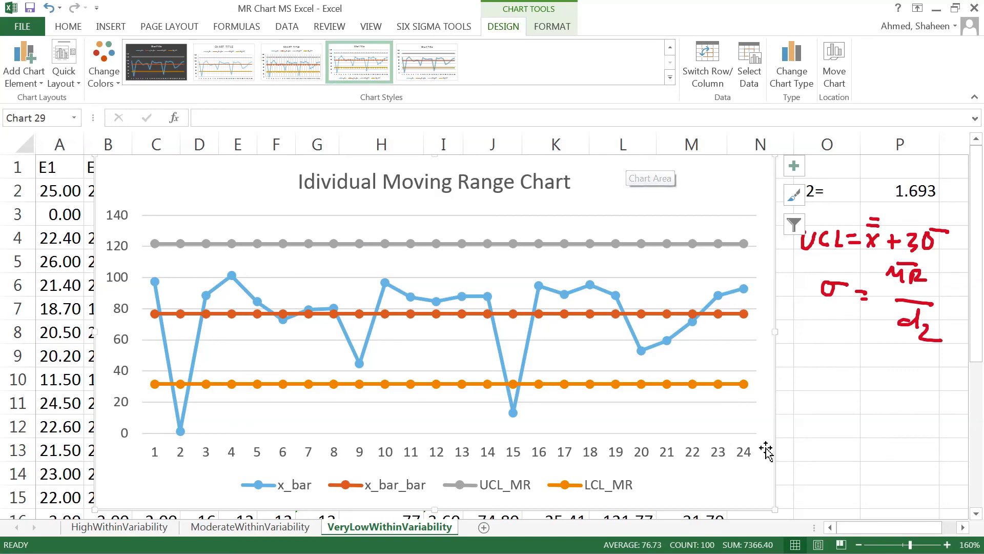
{"action": "left_click_drag", "start_coordinate": [773, 509], "coordinate": [742, 378]}
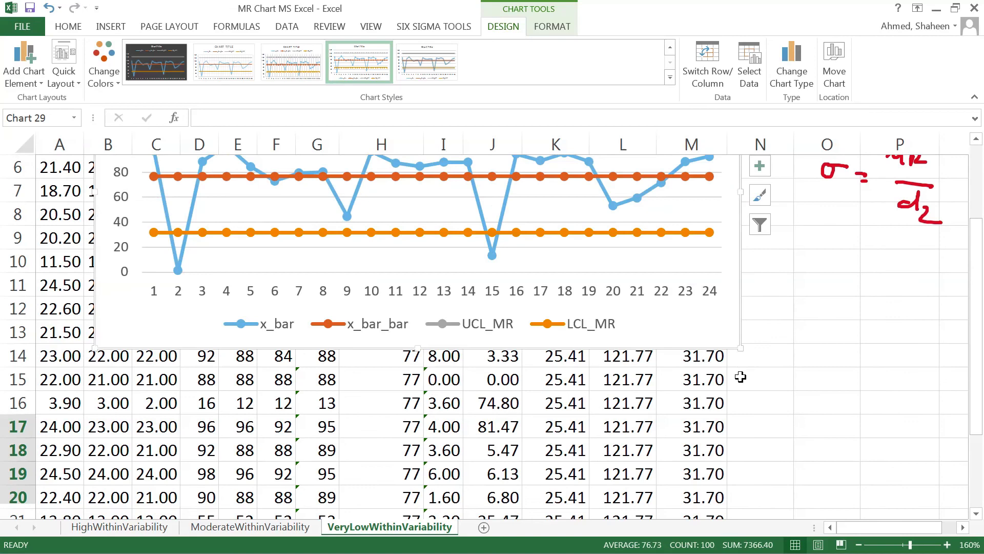
{"action": "scroll", "coordinate": [733, 387], "scroll_direction": "up", "scroll_amount": 2}
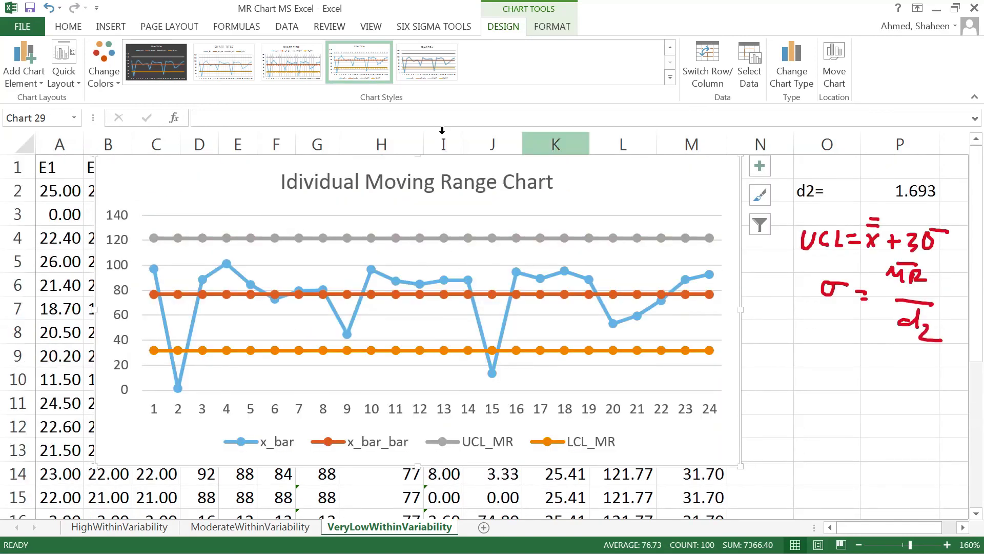